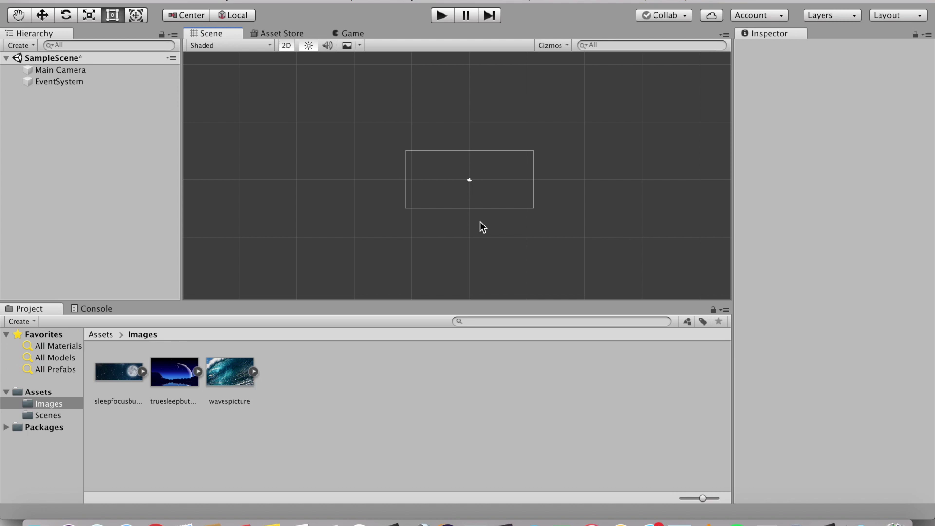
Add a new UI Canvas to SampleScene from the Hierarchy.
scroll(481, 221, "up", 3)
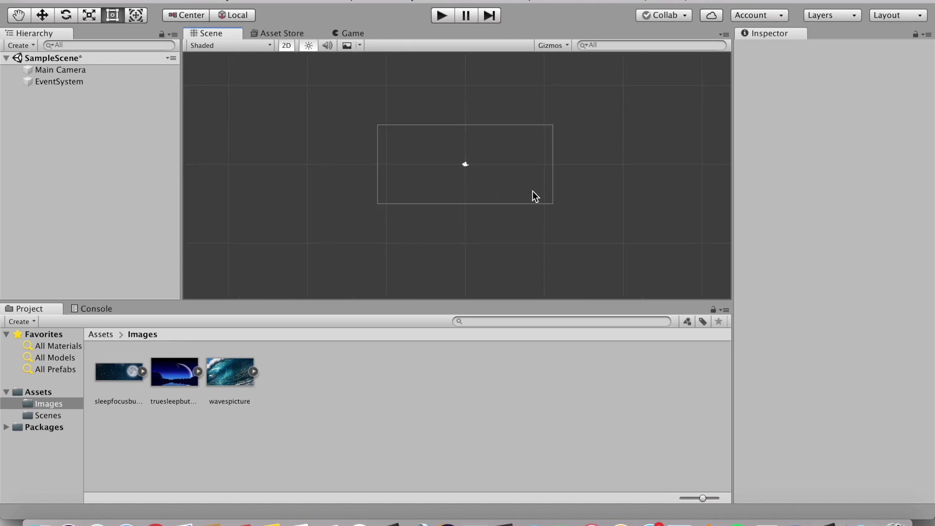
scroll(532, 195, "up", 1)
scroll(532, 194, "down", 1)
middle_click_drag(564, 195, 507, 194)
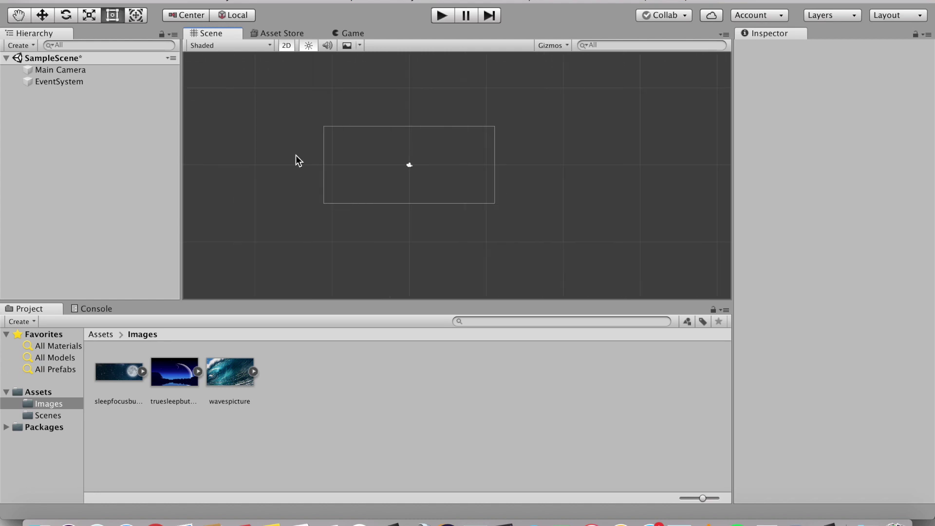
right_click(107, 115)
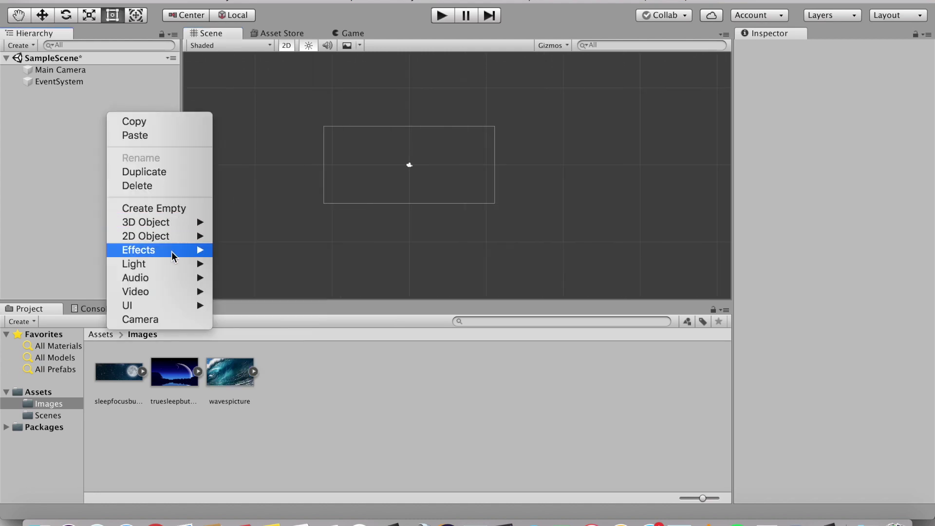
mouse_move(146, 291)
mouse_move(168, 306)
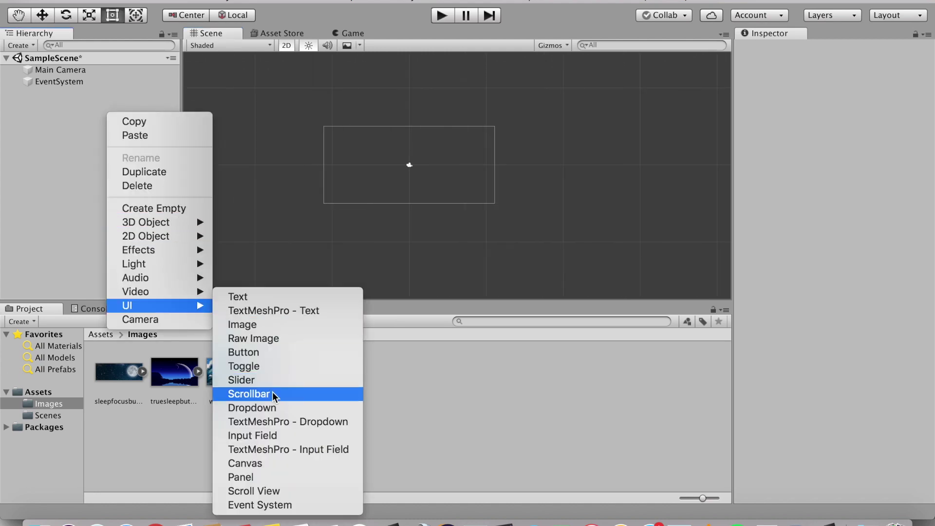
left_click(282, 465)
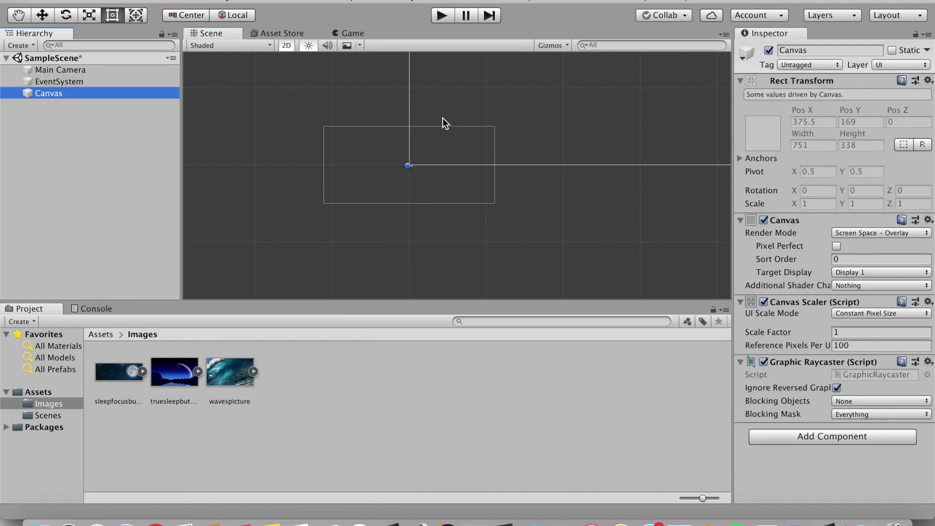
Set the Canvas Render Mode to Screen Space - Camera with Main Camera as Render Camera.
left_click(878, 232)
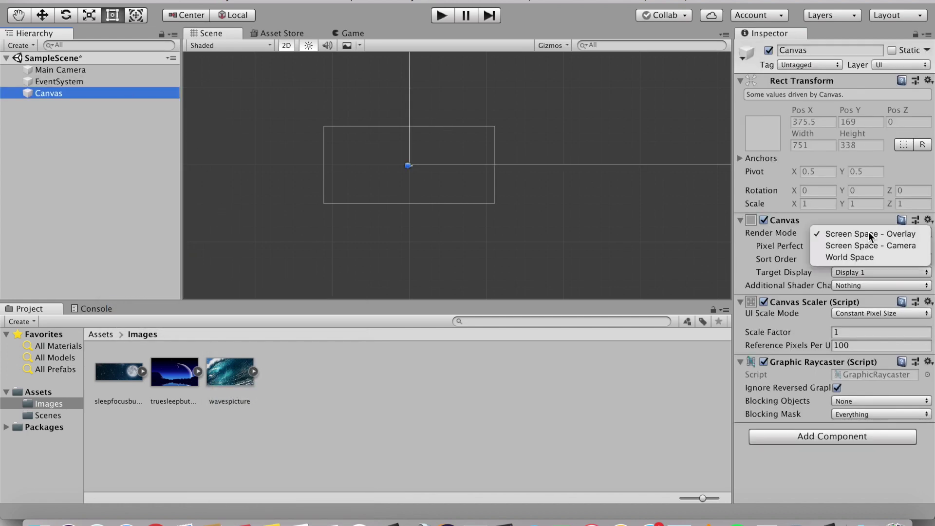
left_click(845, 244)
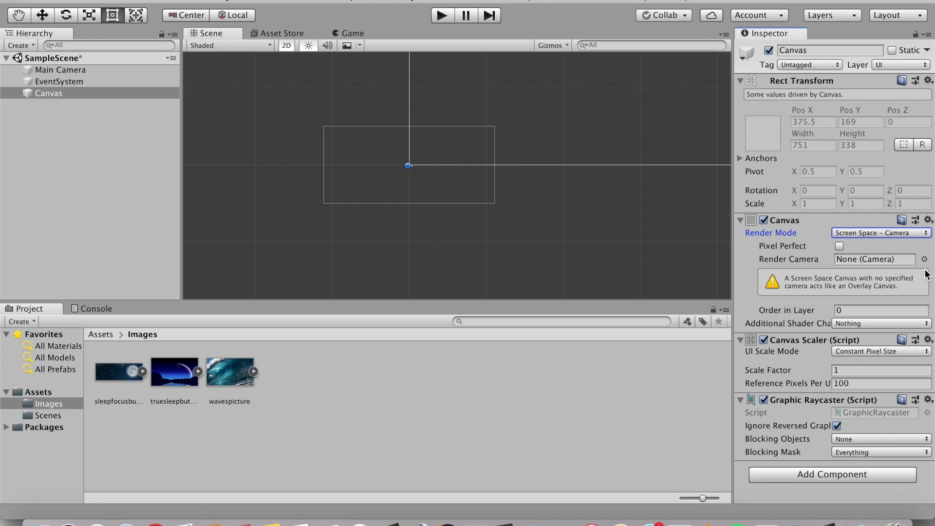
left_click(924, 259)
left_click(428, 76)
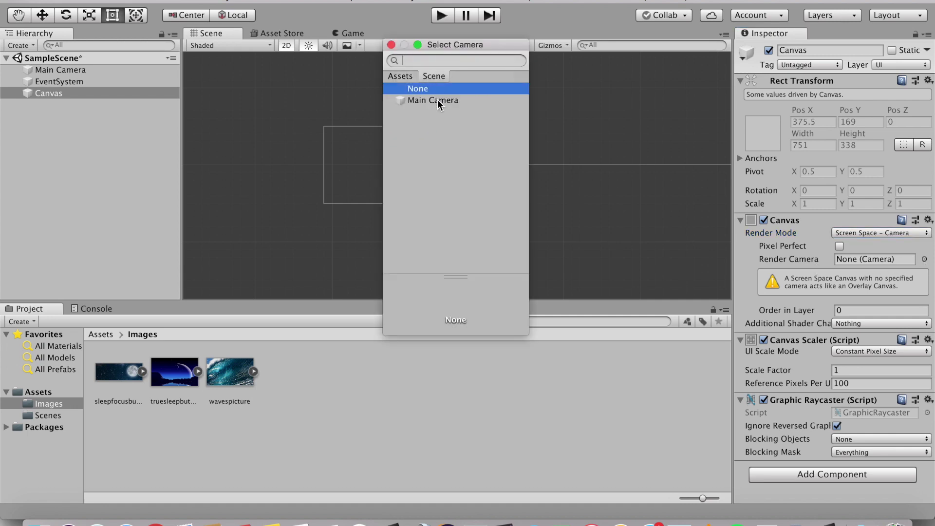
left_click(438, 100)
left_click(391, 44)
scroll(428, 133, "up", 2)
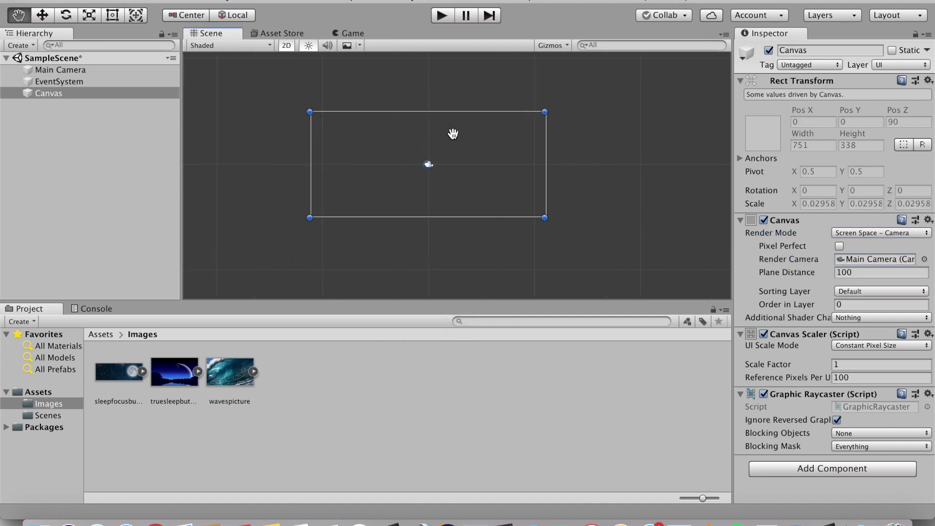
left_click(125, 93)
right_click(125, 93)
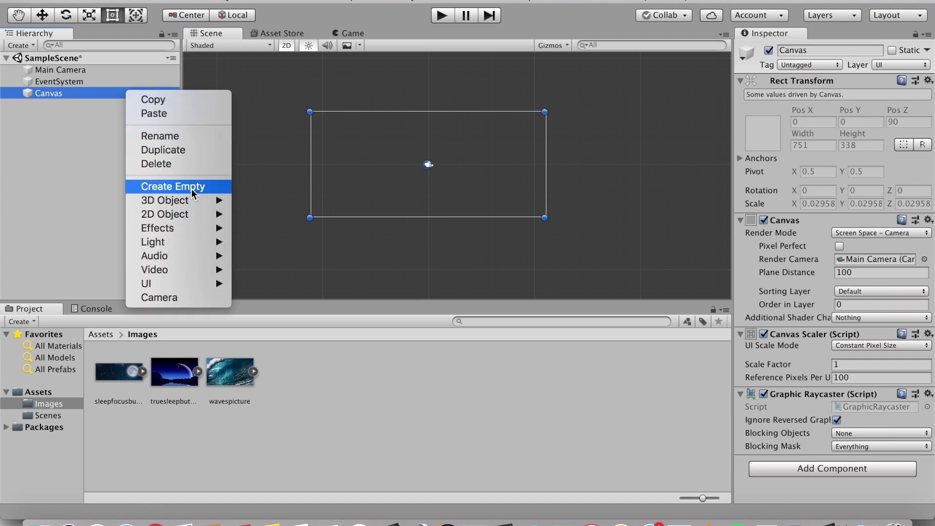
Add an Image inside the Canvas, move it upper-left, and duplicate it twice.
mouse_move(193, 282)
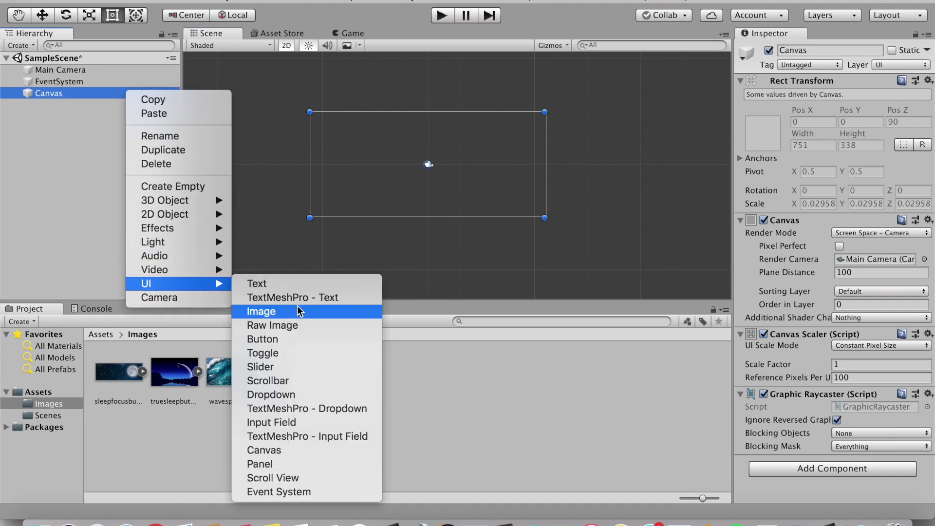
left_click(262, 312)
scroll(469, 165, "up", 2)
left_click_drag(418, 171, 344, 110)
left_click(94, 107)
key("super+d")
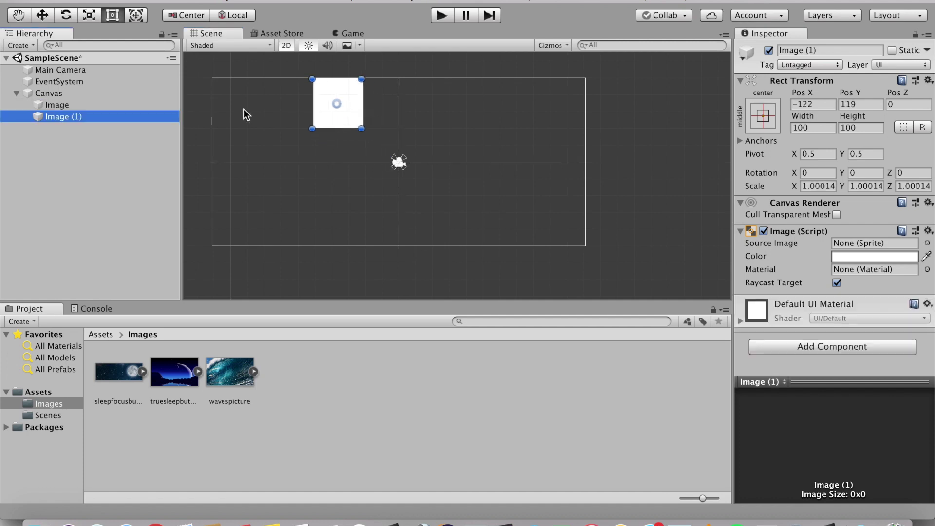
key("super+d")
Stack Image, Image (1) and Image (2) vertically, enlarging Image (2) to 246.9 by 192.5.
left_click(134, 107)
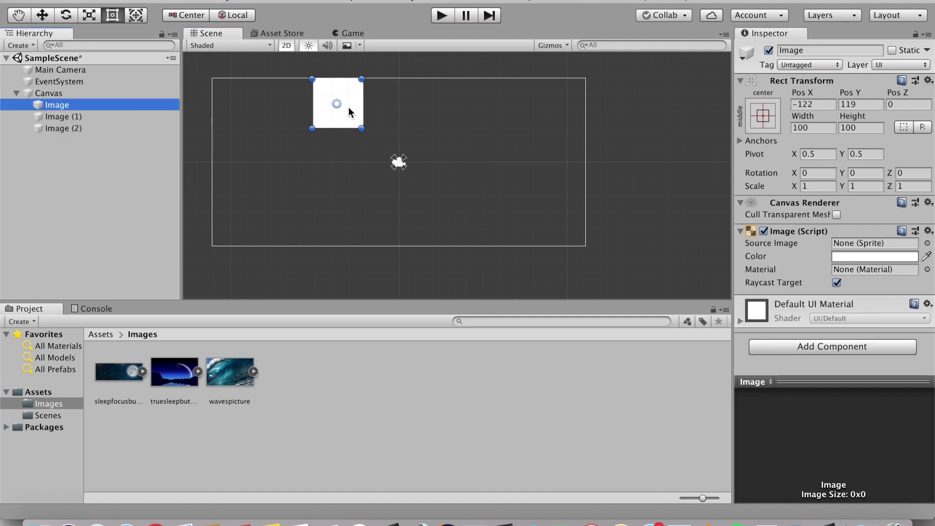
left_click_drag(351, 110, 401, 108)
left_click(333, 108)
left_click(333, 109)
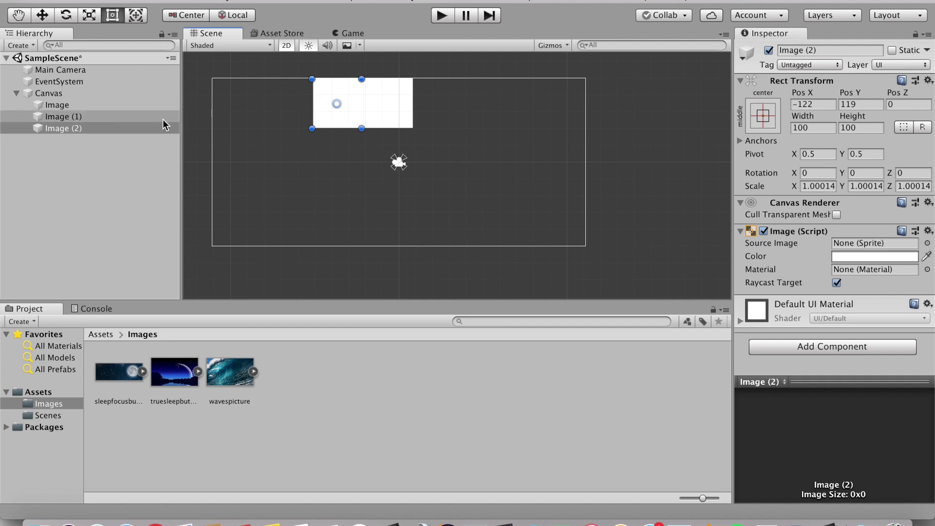
left_click(163, 116)
left_click_drag(336, 126, 387, 177)
left_click(339, 104)
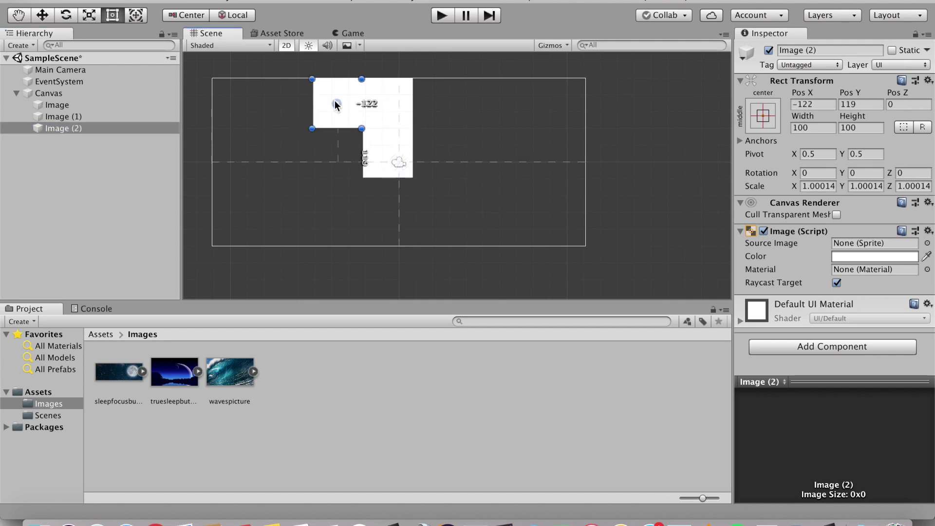
left_click(334, 100)
left_click(326, 93)
left_click_drag(326, 92, 379, 192)
left_click_drag(411, 228, 485, 273)
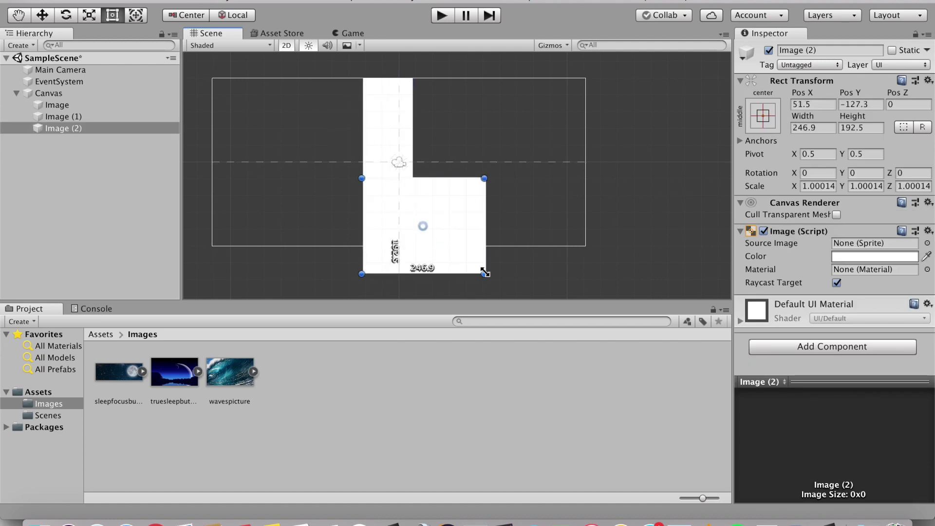
left_click_drag(463, 244, 465, 280)
Widen Image (1) and the top Image to the column width, top Image 138.2 tall.
left_click(409, 172)
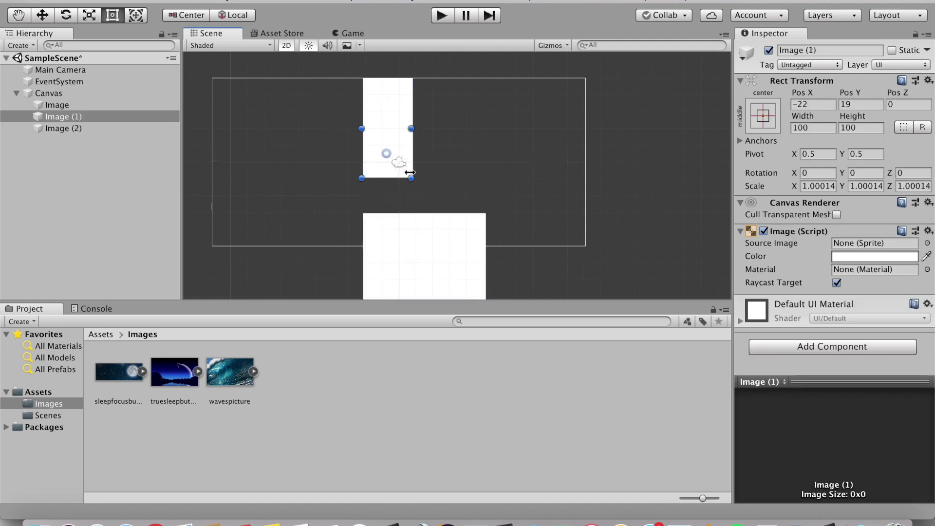
left_click_drag(411, 178, 477, 204)
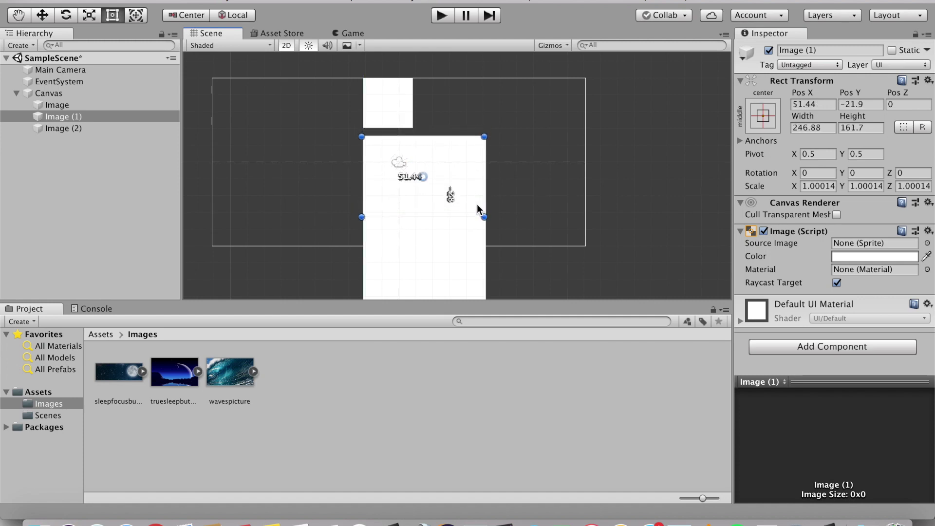
left_click(408, 124)
left_click_drag(412, 127, 484, 143)
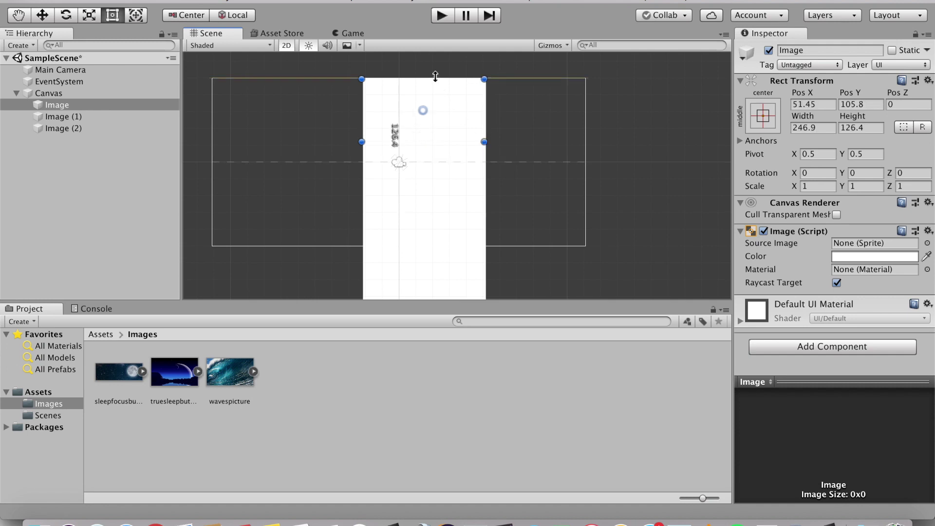
left_click_drag(435, 76, 435, 65)
scroll(438, 80, "down", 4)
middle_click_drag(523, 97, 467, 108)
left_click(454, 107)
Give the top, middle and bottom images the sleepfocusbutton, truesleepbutton and wavespicture sprites.
left_click(399, 99)
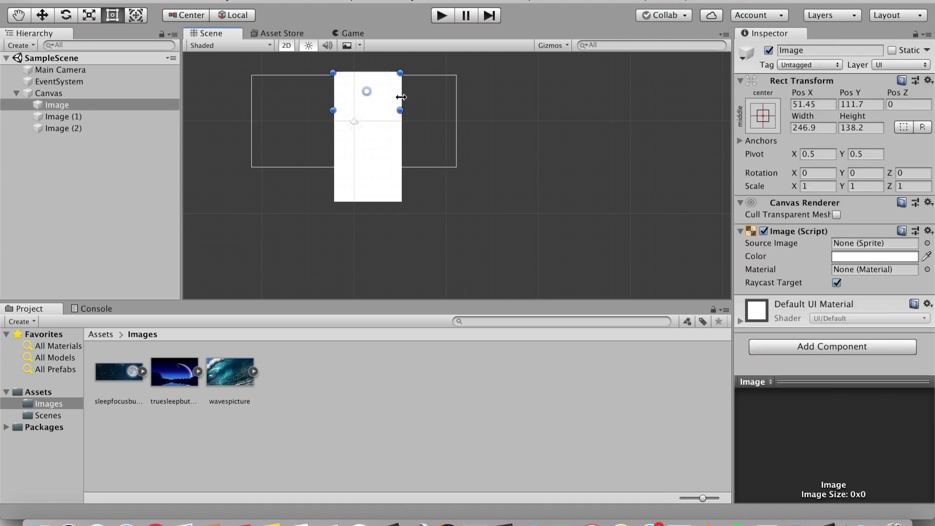
left_click(927, 242)
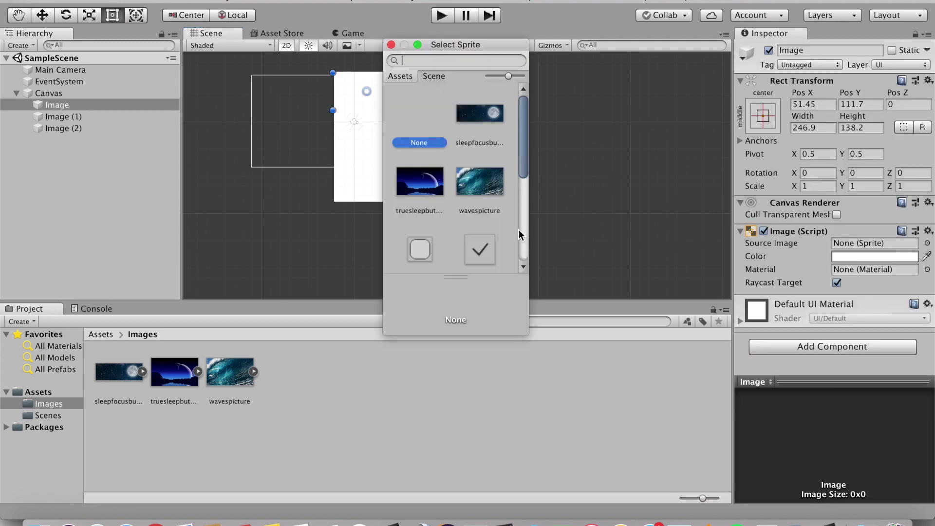
left_click(473, 123)
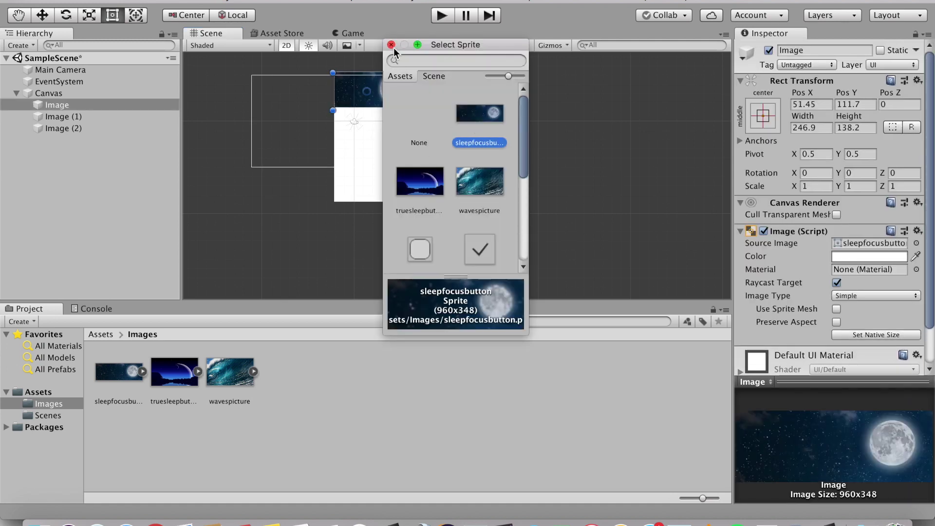
left_click(391, 44)
left_click(380, 128)
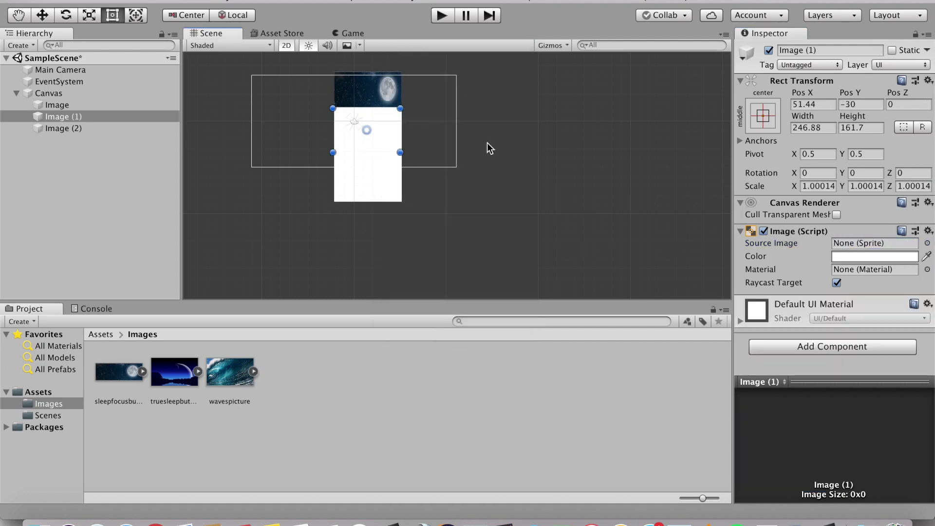
left_click(927, 243)
left_click(431, 183)
left_click(391, 44)
left_click(381, 180)
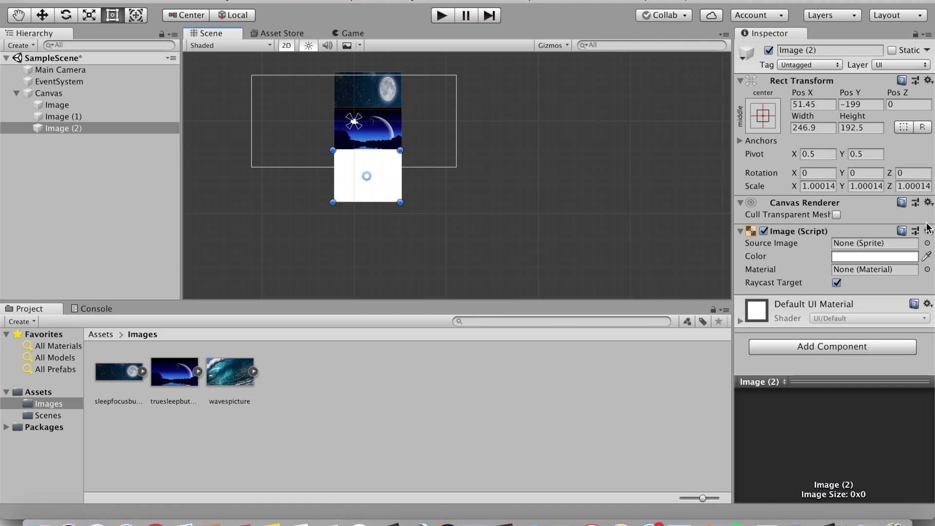
left_click(927, 243)
left_click(480, 181)
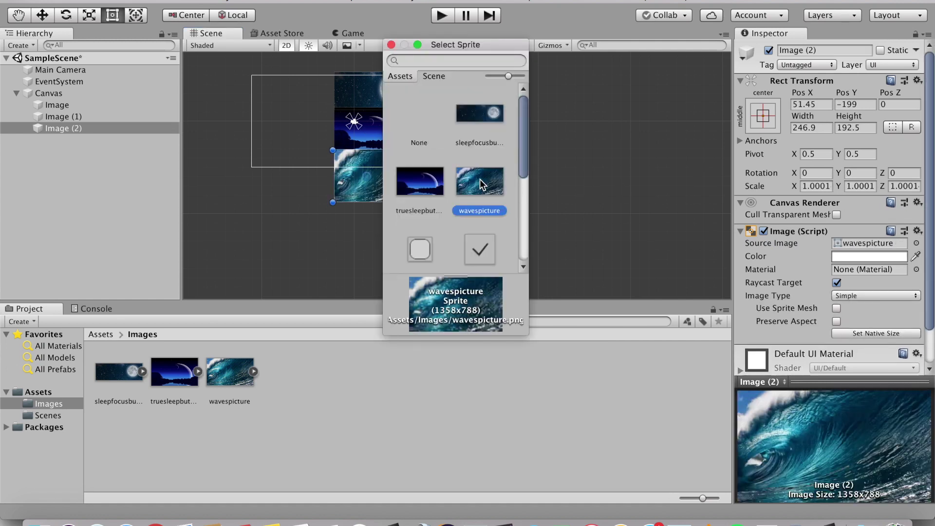
left_click(391, 44)
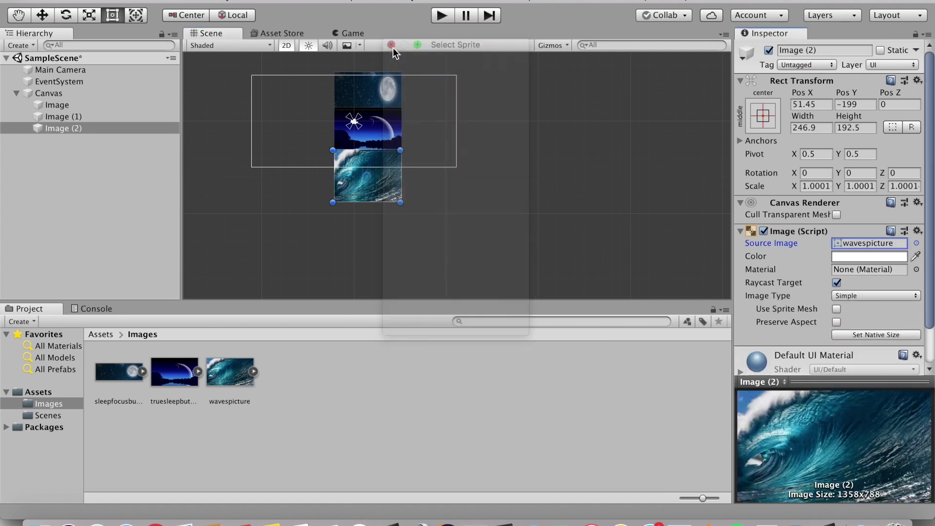
Select all three images and shift the column rightward within the canvas.
left_click(462, 129)
left_click(383, 112)
left_click(383, 118, "shift")
left_click(387, 185, "shift")
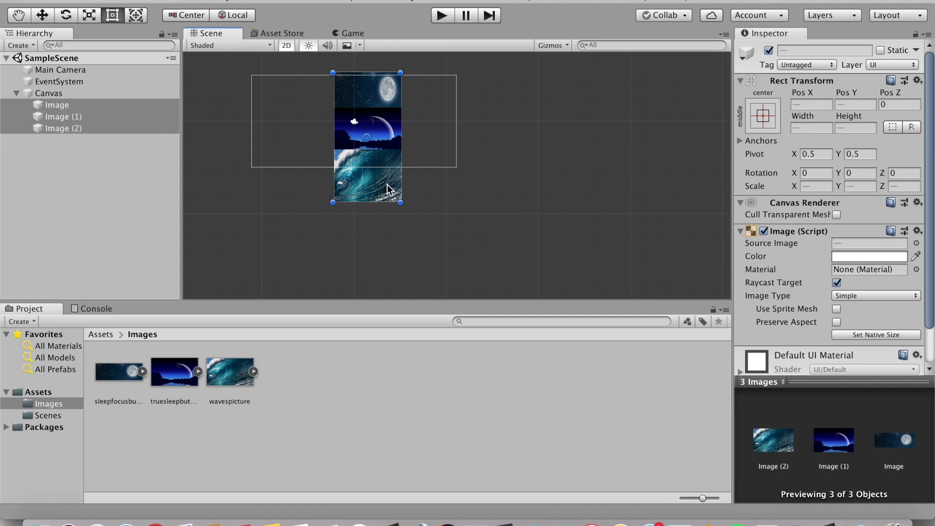
left_click_drag(379, 132, 412, 147)
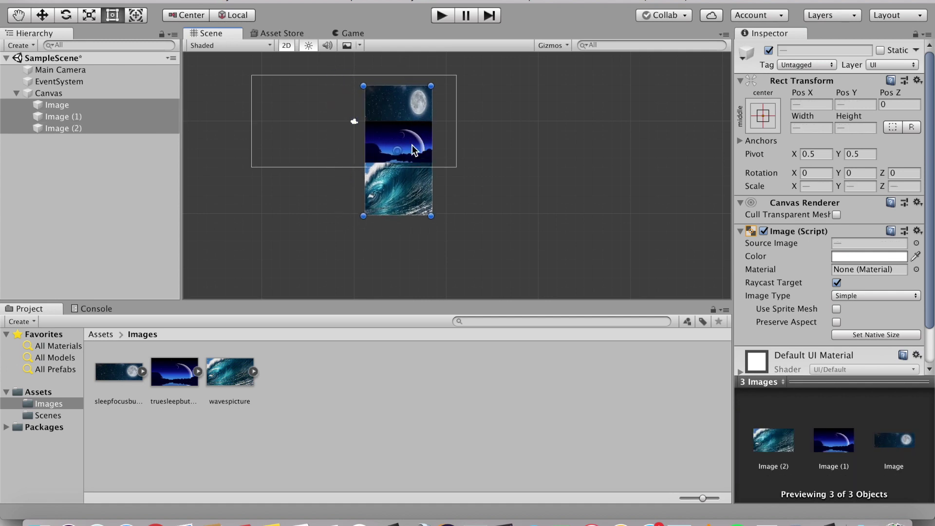
left_click(499, 130)
Create an empty GameObject under Canvas and rename it ImageContainer.
left_click(127, 95)
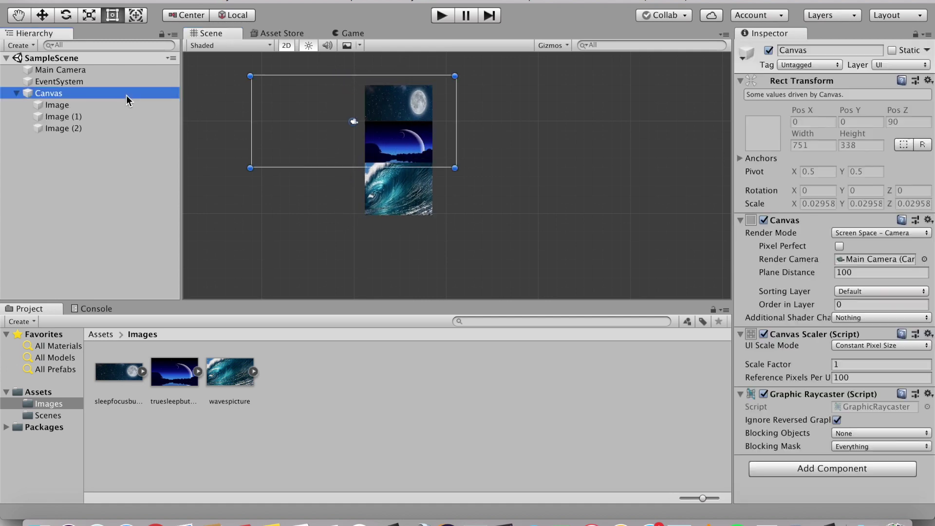
right_click(127, 95)
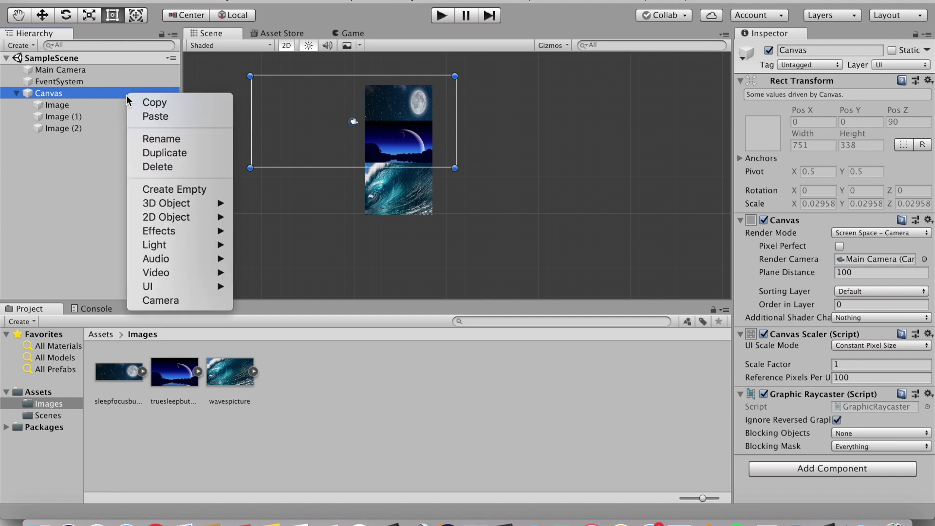
left_click(173, 190)
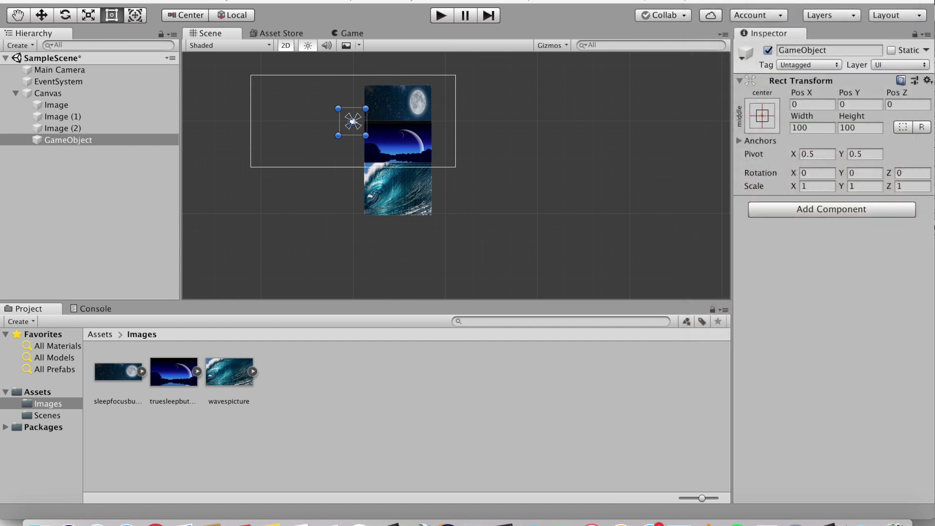
left_click(95, 139)
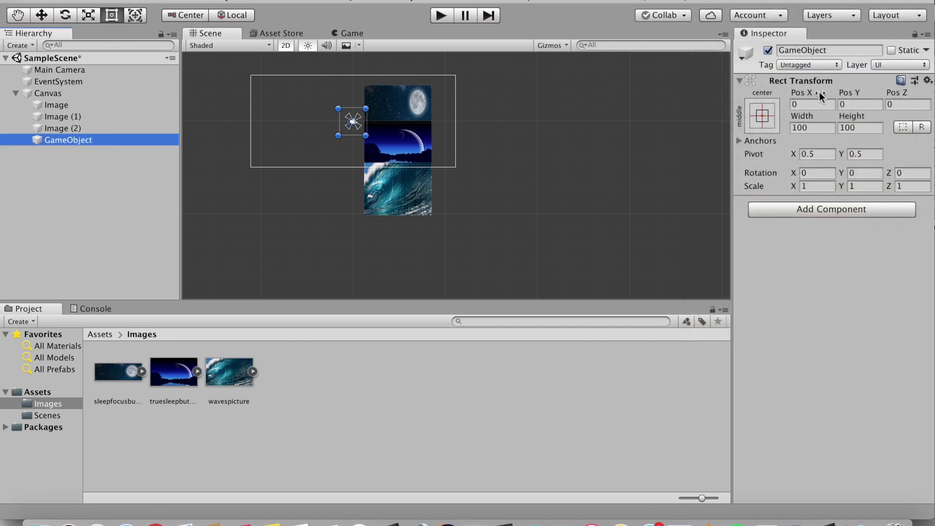
left_click(812, 49)
type("Image")
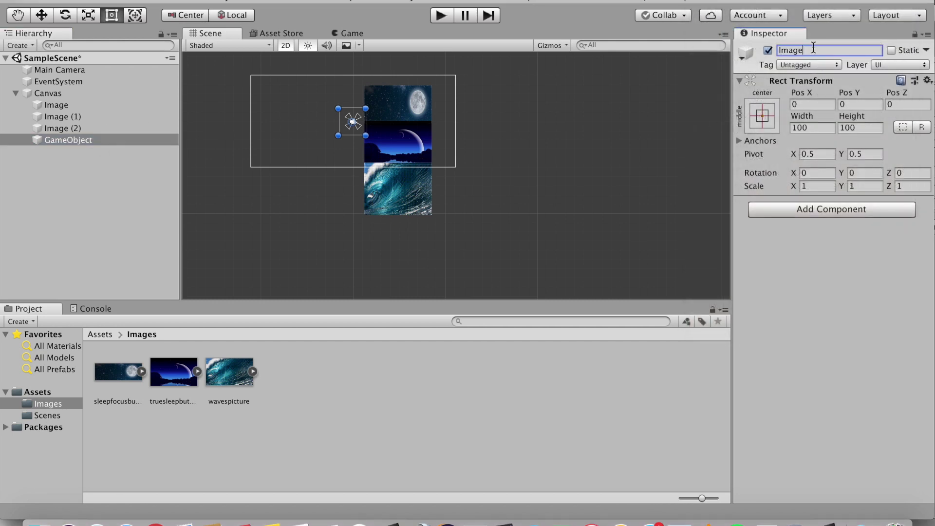
type("Container")
key("Return")
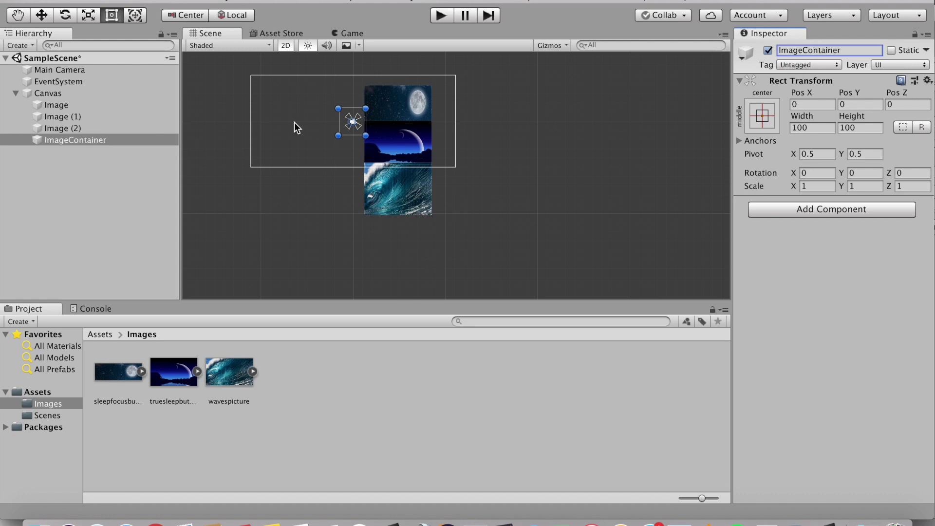
Move and stretch ImageContainer to 681.5 × 521.9 so it encloses the three images.
left_click(108, 107)
left_click(110, 117)
left_click(112, 129)
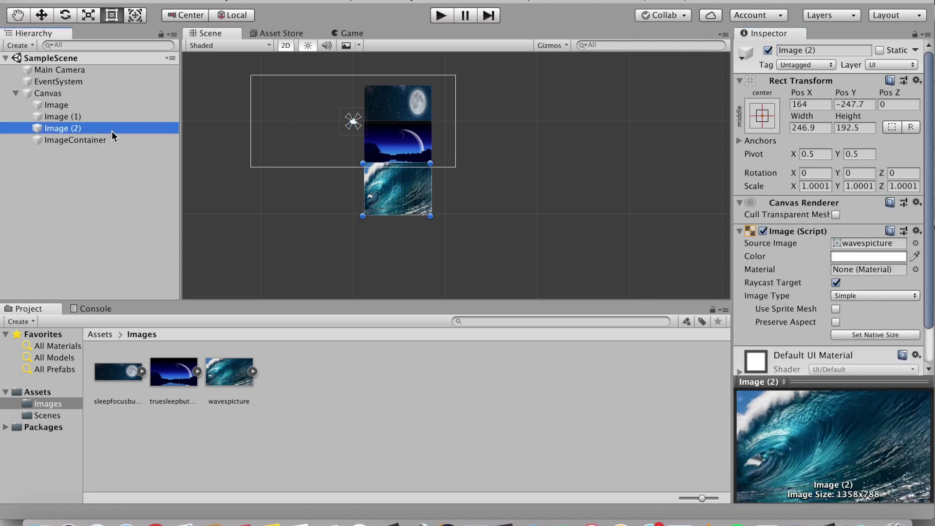
left_click(113, 141)
scroll(347, 110, "up", 3)
left_click_drag(400, 88, 496, 136)
scroll(409, 64, "down", 5)
left_click_drag(386, 127, 339, 128)
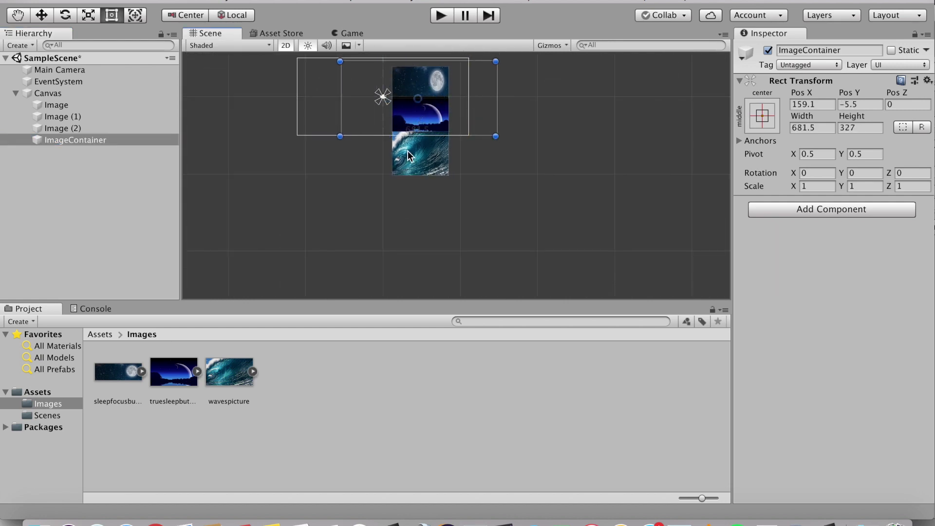
left_click_drag(487, 136, 484, 180)
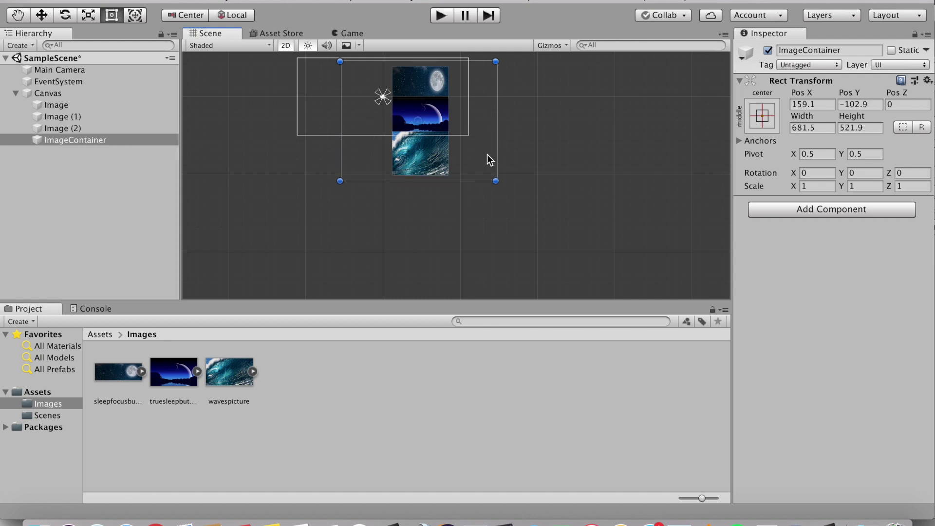
left_click(516, 168)
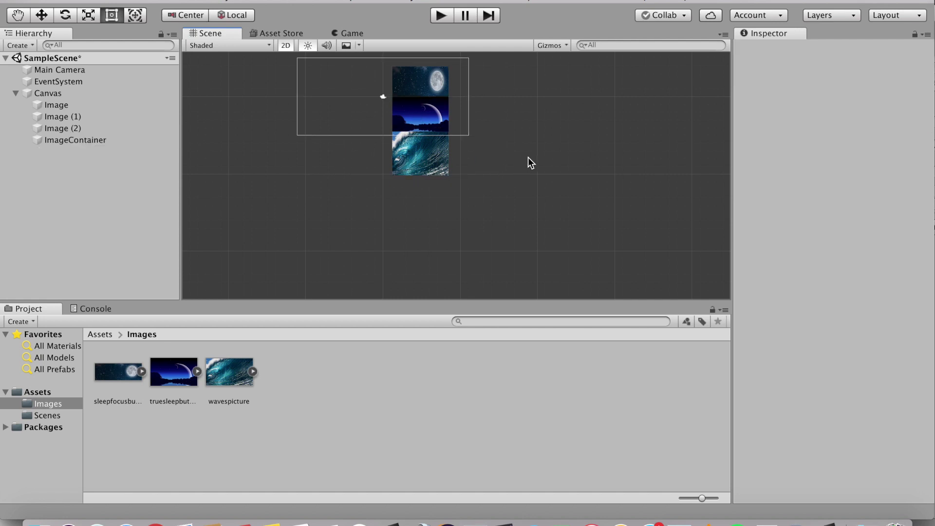
left_click(339, 33)
left_click(204, 33)
left_click(425, 161)
left_click(351, 33)
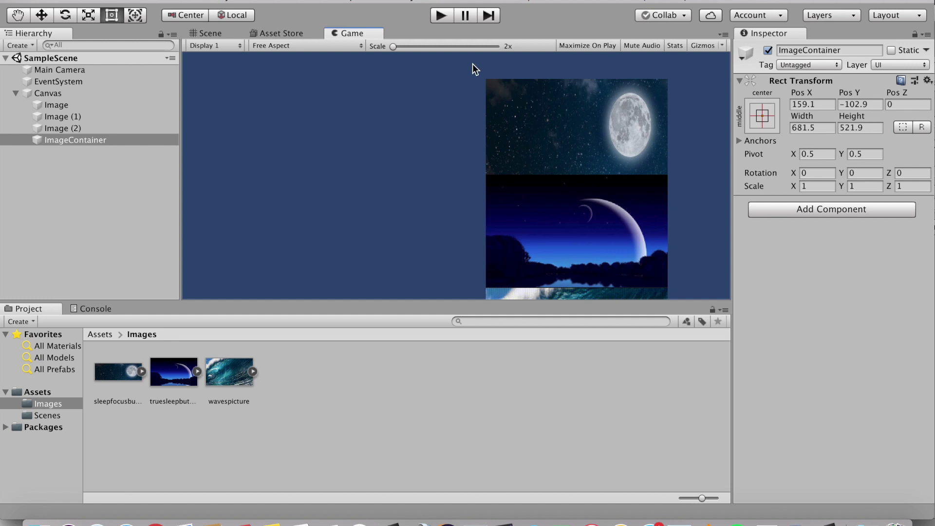
left_click(196, 33)
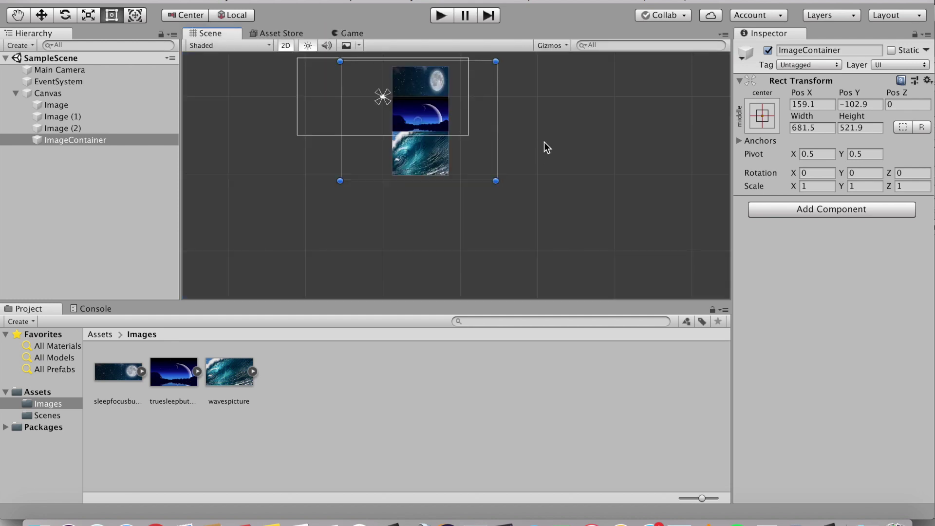
middle_click_drag(544, 142, 580, 163)
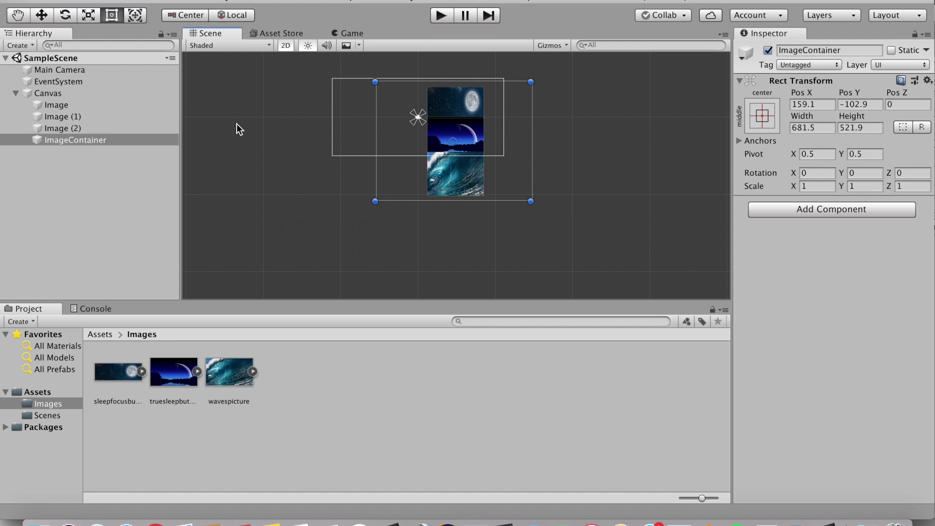
left_click(79, 92)
Add a UI Image as Canvas's first child and rename it ScrollArea.
right_click(79, 92)
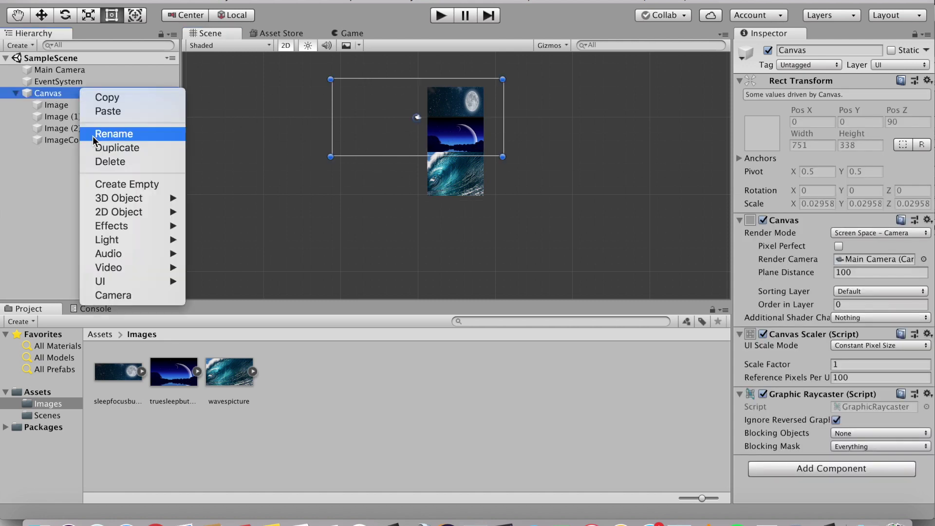
mouse_move(146, 281)
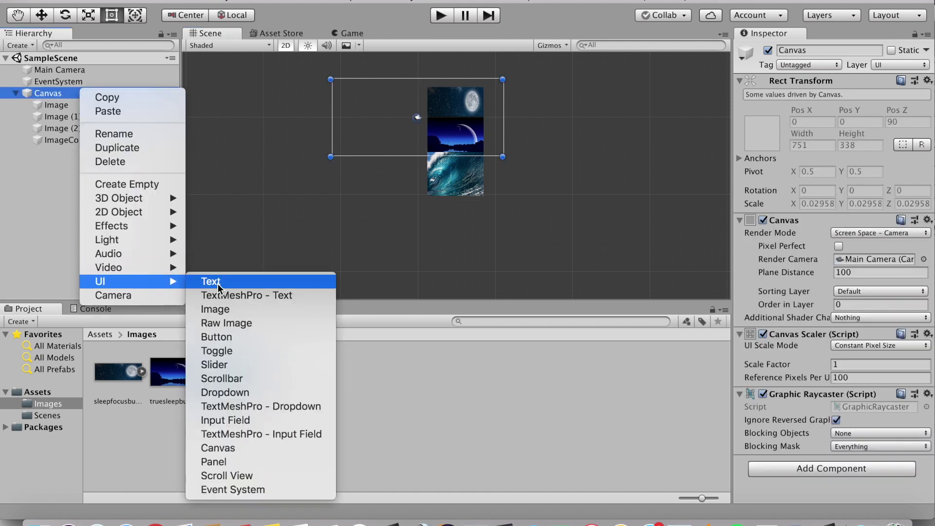
left_click(242, 308)
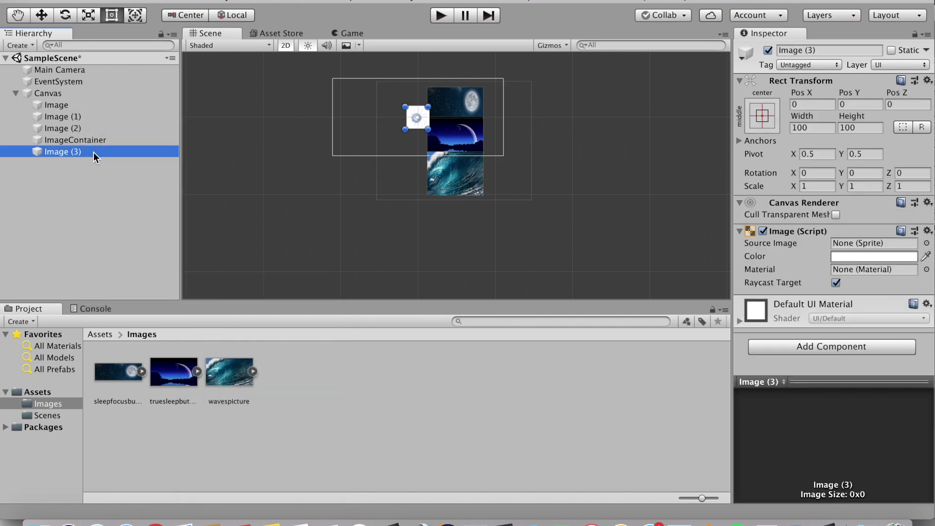
left_click_drag(105, 152, 114, 99)
left_click(827, 50)
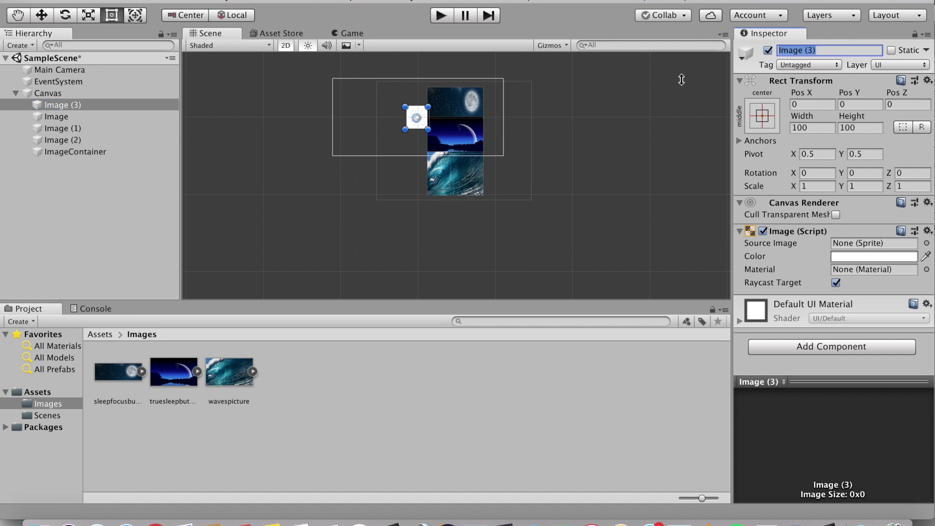
type("ScrollArea")
key("Return")
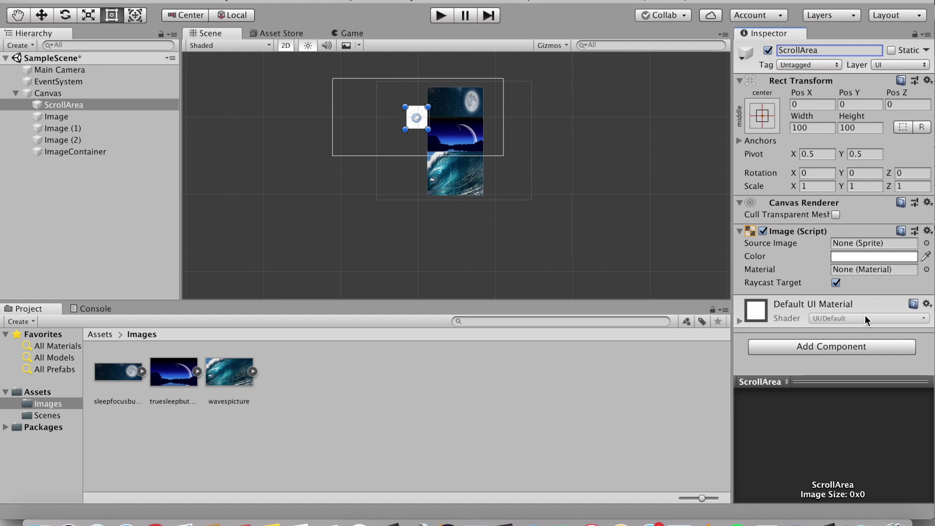
Add a Scroll Rect component to ScrollArea from the UI category.
left_click(831, 347)
key("BackSpace")
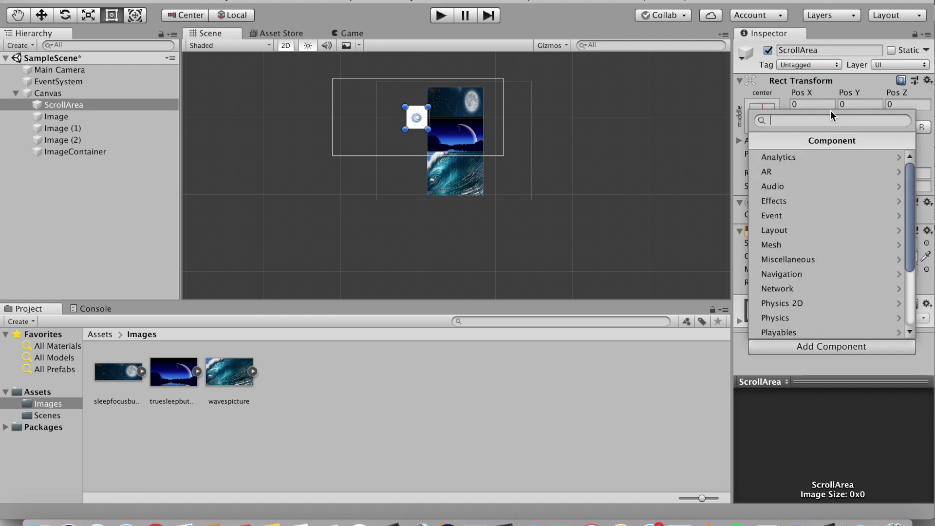
scroll(844, 229, "down", 3)
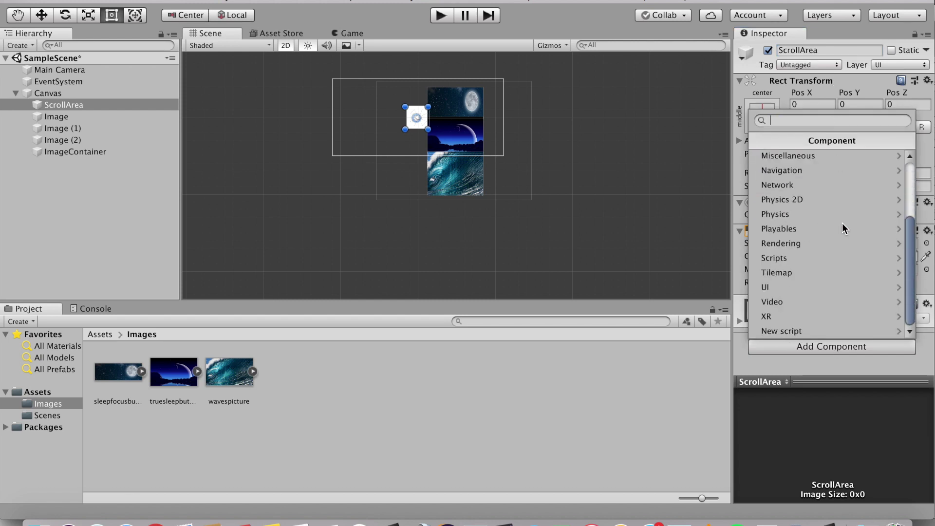
left_click(839, 287)
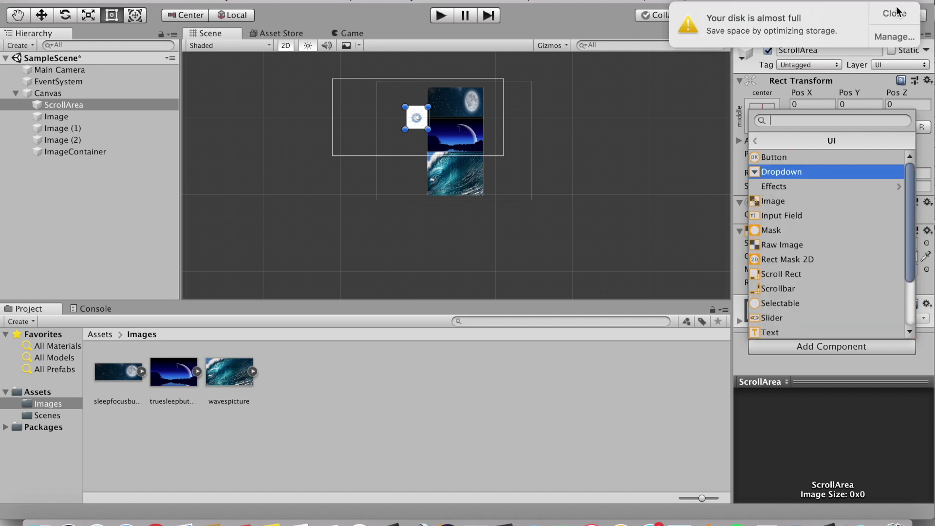
scroll(834, 208, "down", 2)
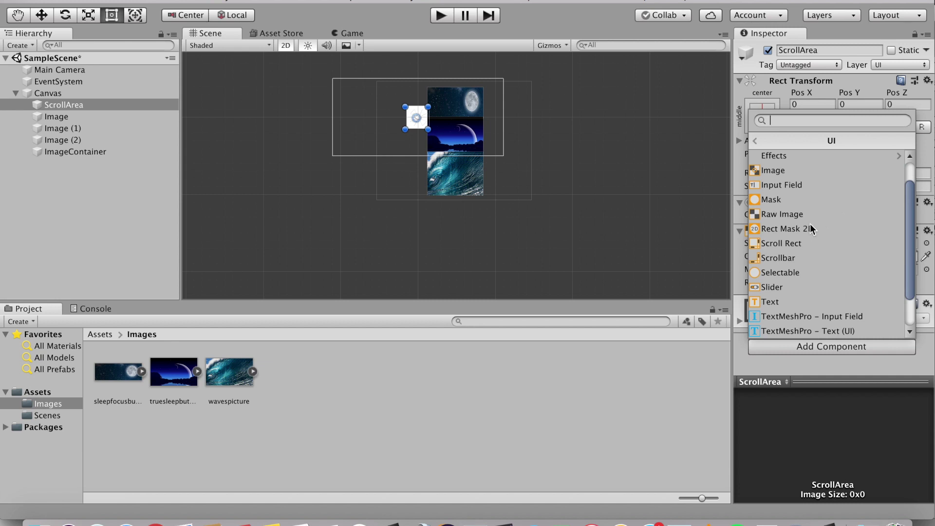
left_click(798, 244)
scroll(871, 262, "down", 10)
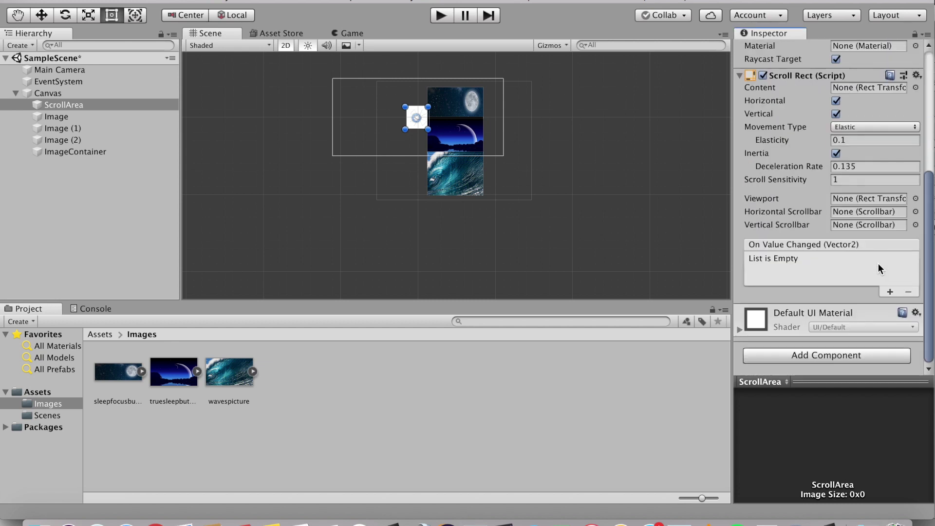
Search for Mask and add a Mask component to ScrollArea.
left_click(853, 347)
type("Mask")
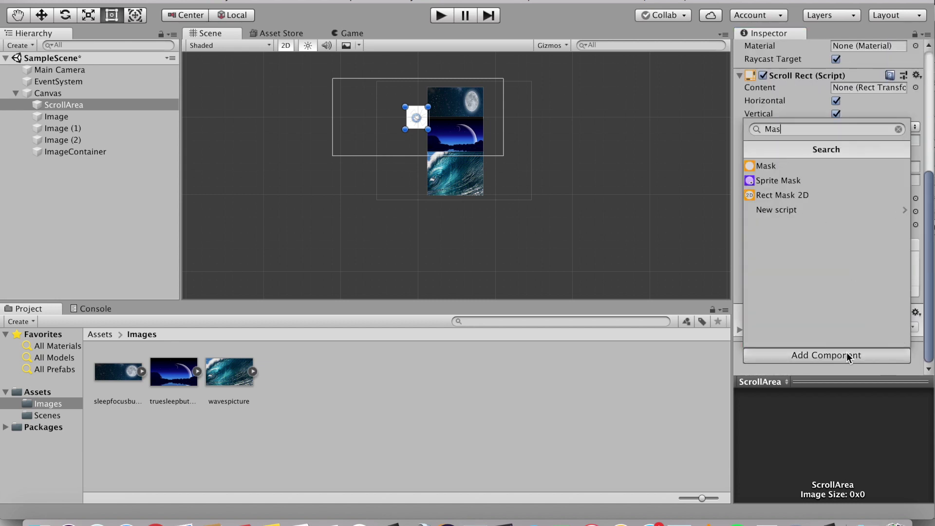
left_click(786, 166)
scroll(846, 261, "down", 1)
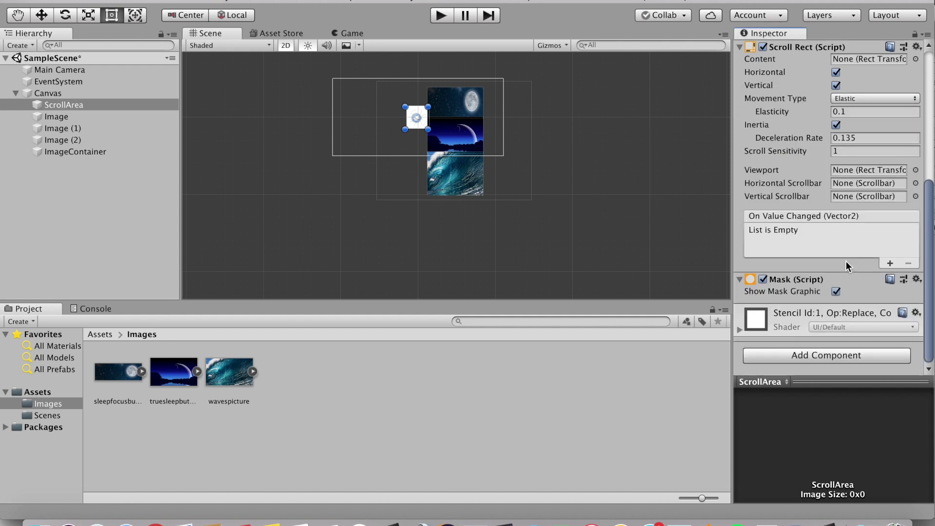
scroll(846, 261, "up", 6)
scroll(845, 261, "down", 4)
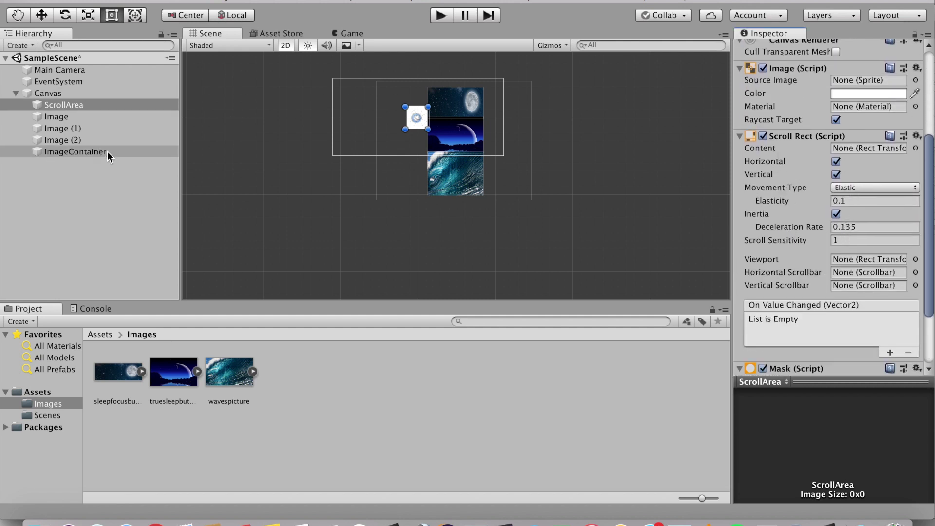
Set ImageContainer as the Scroll Rect Content and nest Image, Image (1), Image (2) inside it.
left_click_drag(90, 149, 860, 150)
left_click(57, 118)
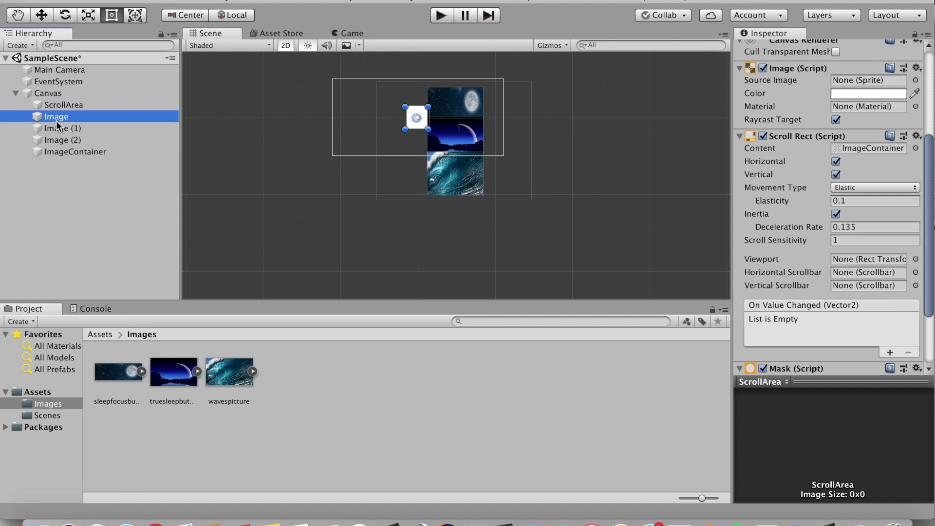
left_click(62, 127, "shift")
left_click(65, 139, "shift")
left_click_drag(67, 124, 106, 152)
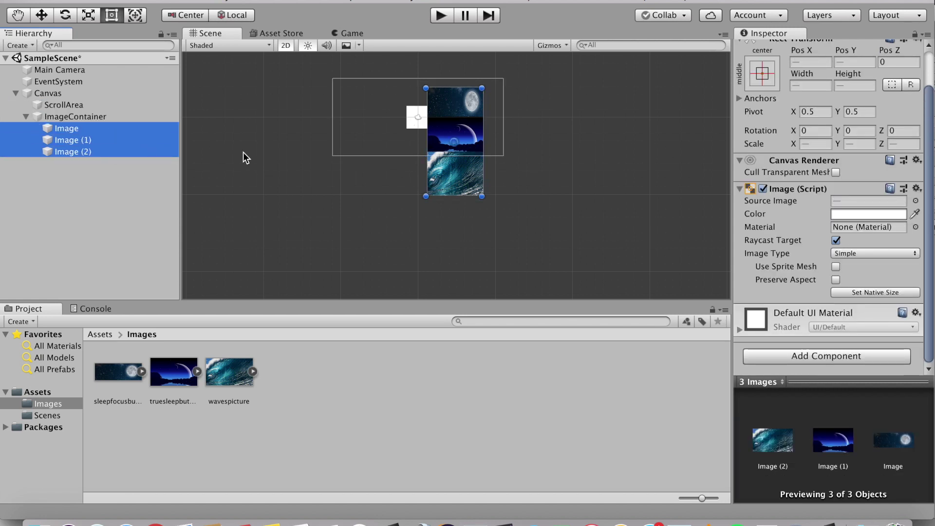
left_click(274, 151)
scroll(599, 160, "up", 3)
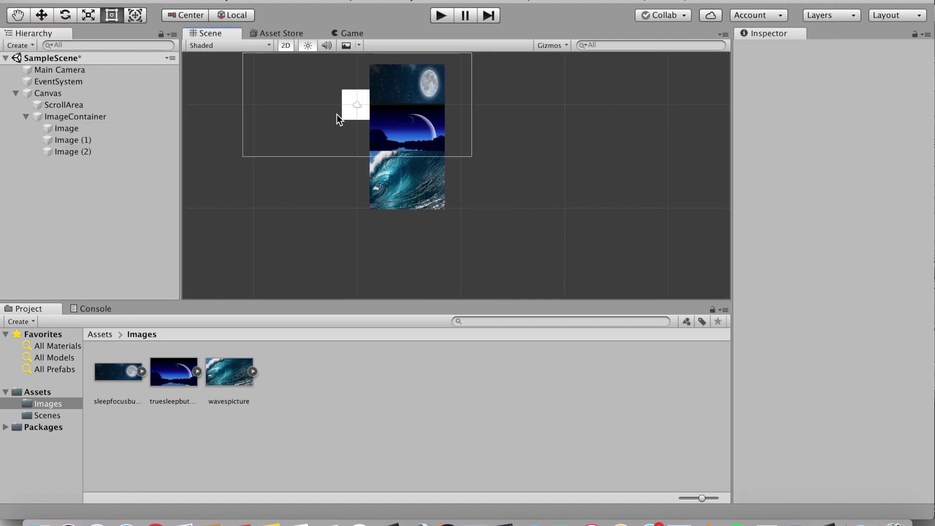
Anchor ScrollArea to the bottom of the canvas.
left_click(137, 105)
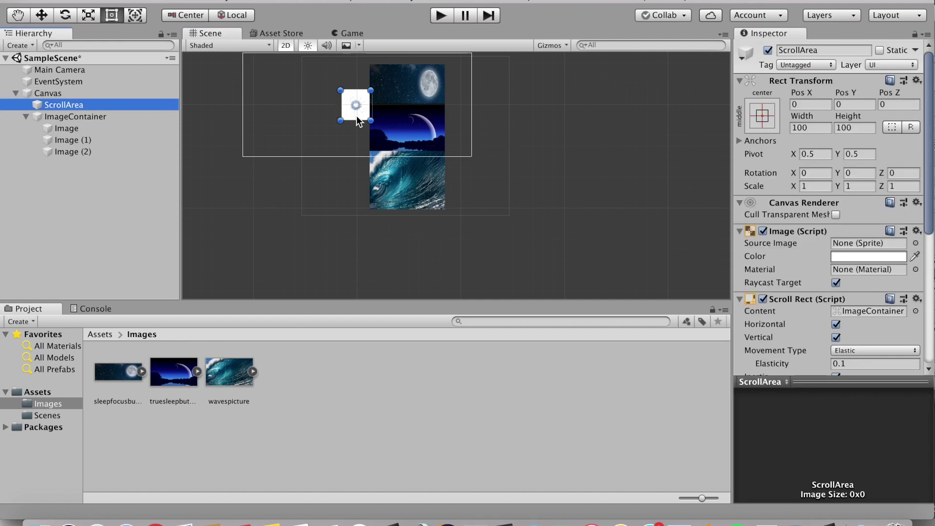
scroll(354, 113, "down", 3)
left_click_drag(362, 111, 360, 151)
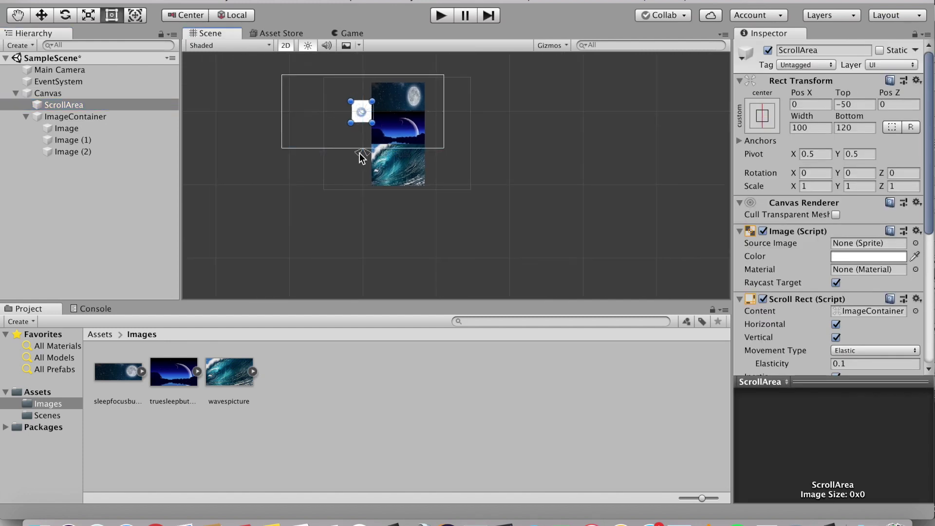
left_click(361, 119)
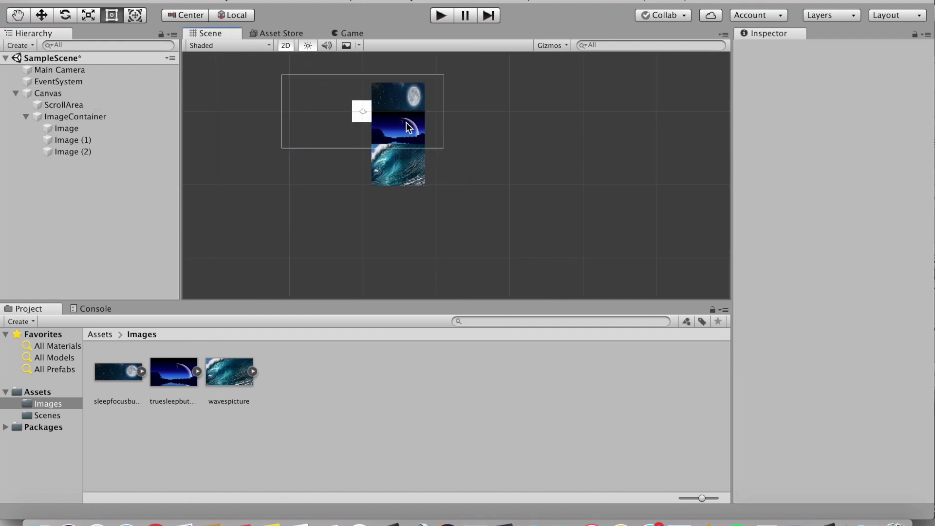
left_click(112, 105)
Move and resize ScrollArea to about 290.9 wide, framing the moon and night images.
scroll(347, 106, "up", 2)
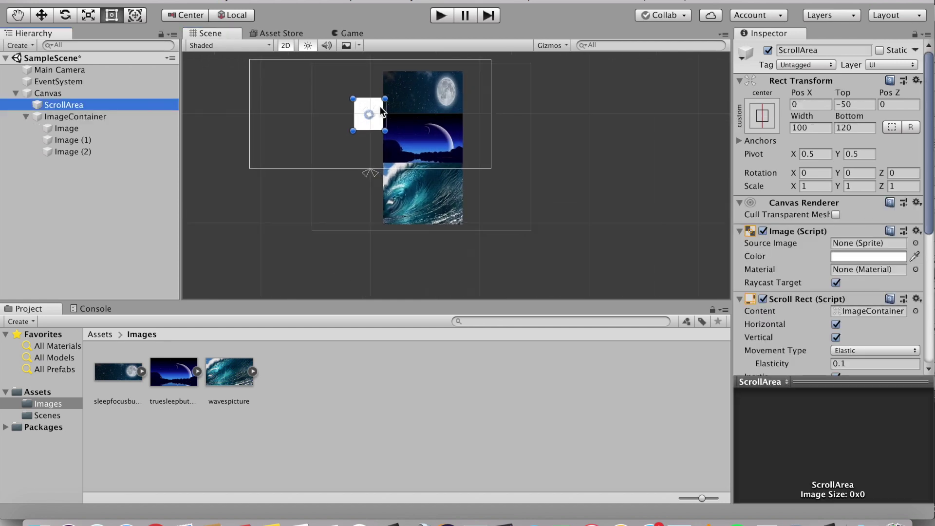
left_click_drag(382, 111, 404, 74)
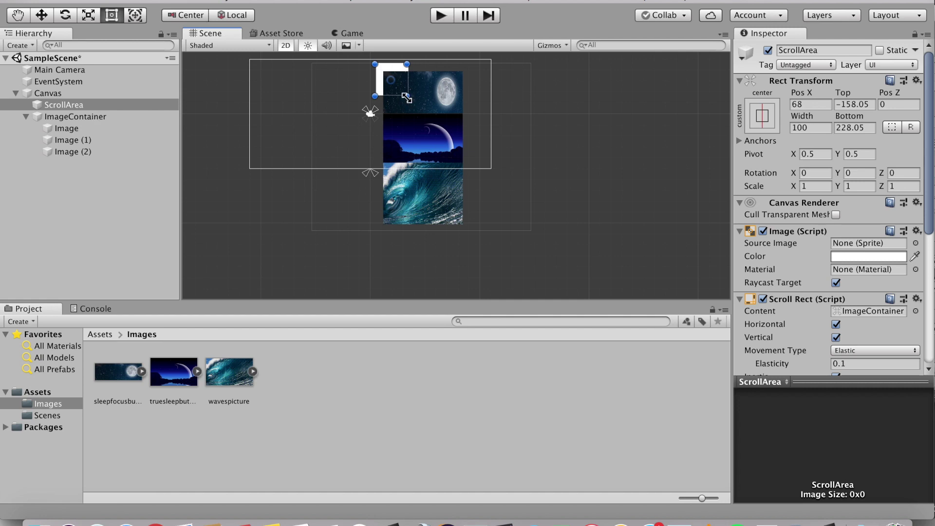
left_click_drag(407, 97, 468, 163)
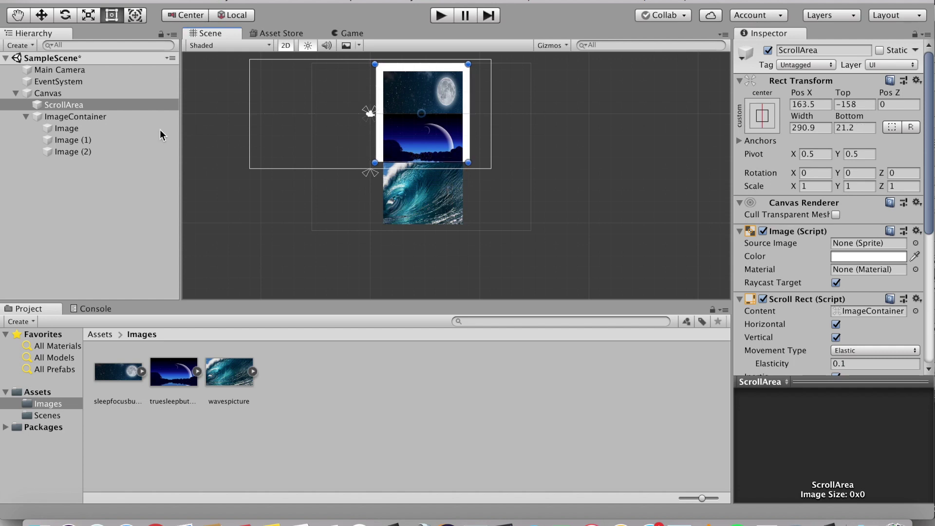
left_click(81, 117)
left_click_drag(93, 118, 89, 108)
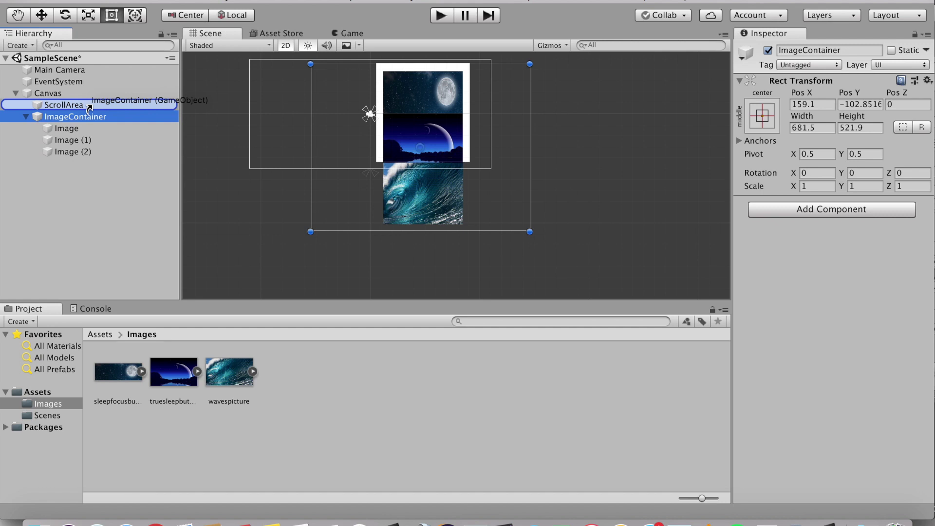
Nest ImageContainer under ScrollArea so the wave picture is masked, and collapse its foldout.
left_click_drag(90, 108, 89, 106)
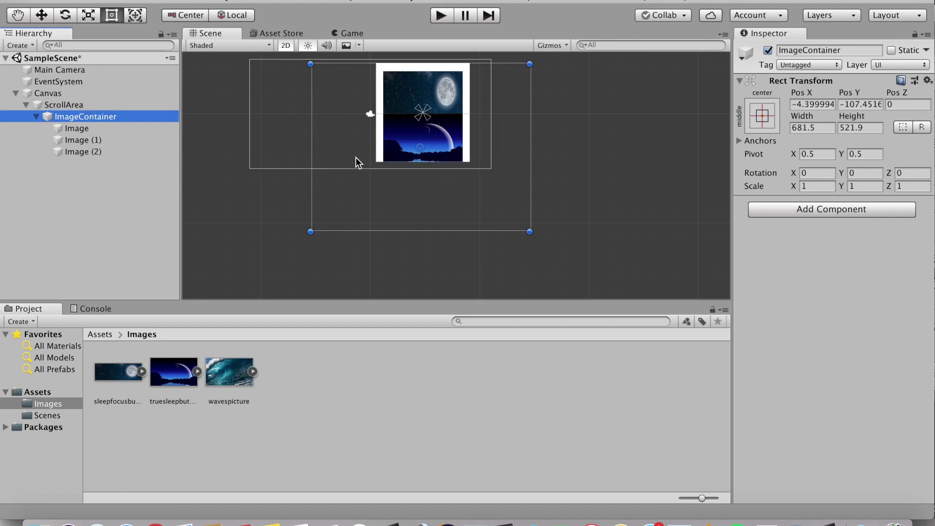
left_click(590, 156)
scroll(591, 158, "down", 3)
left_click(138, 117)
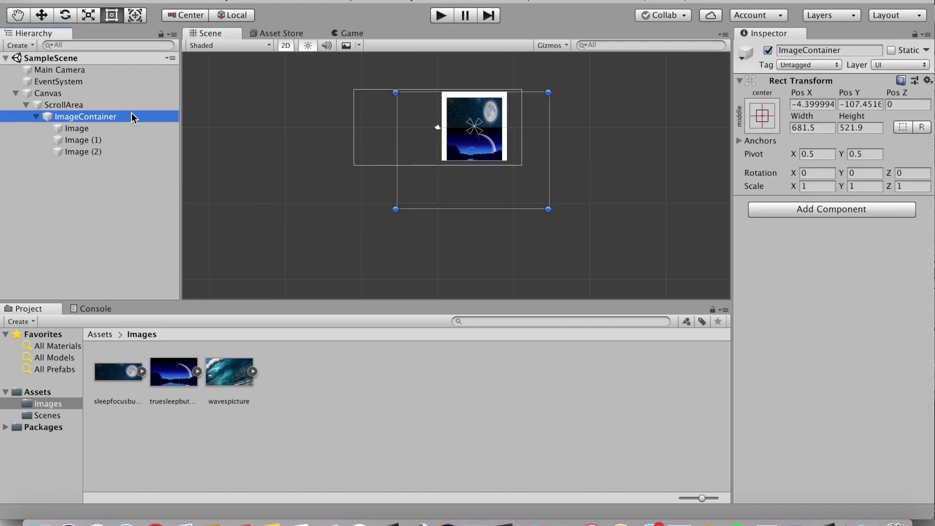
left_click(107, 127)
left_click(108, 140)
left_click(109, 151)
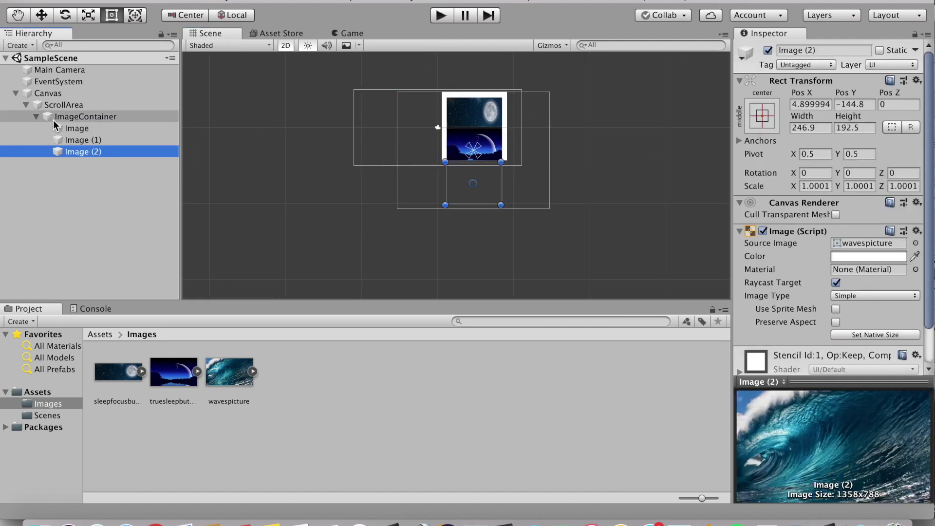
left_click(36, 116)
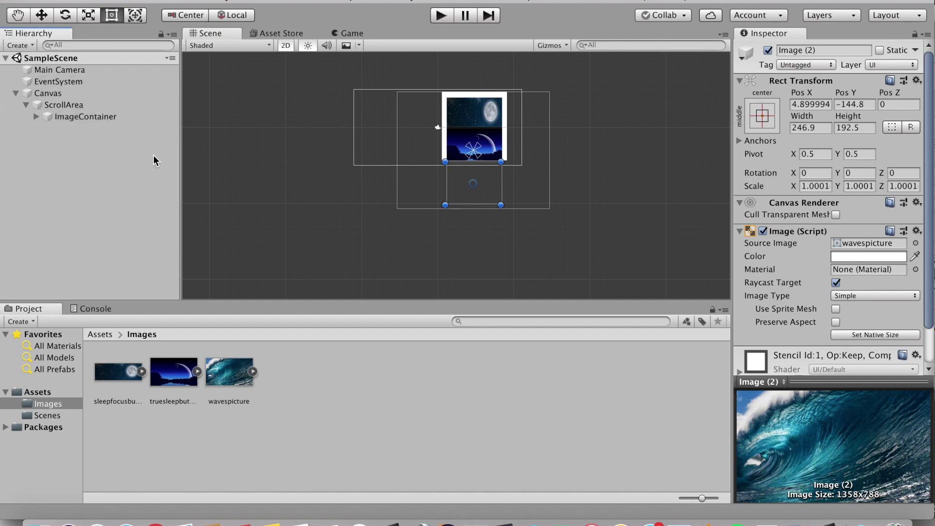
left_click(90, 121)
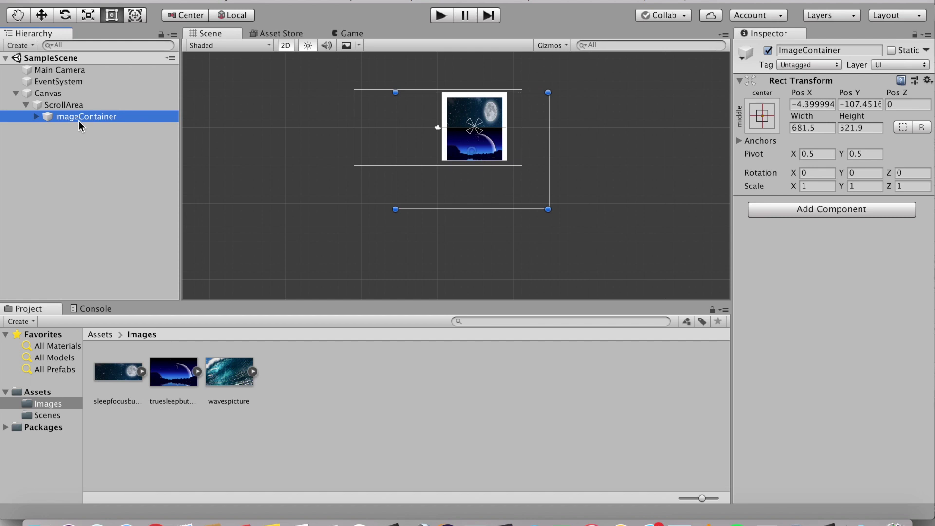
left_click(65, 105)
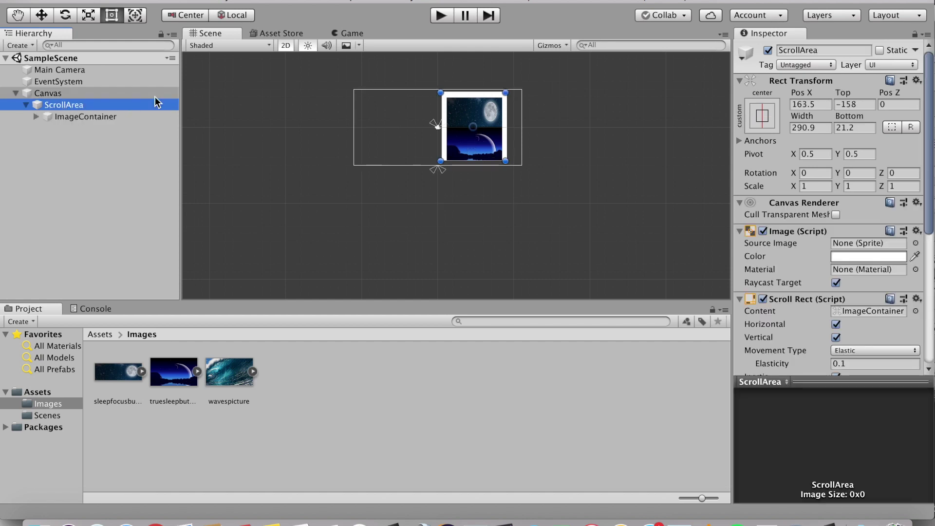
left_click(586, 117)
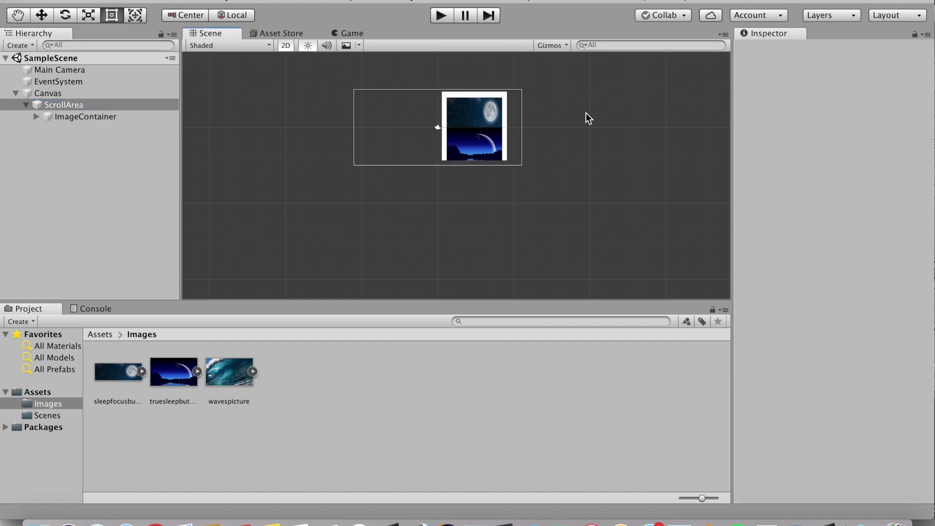
left_click(442, 16)
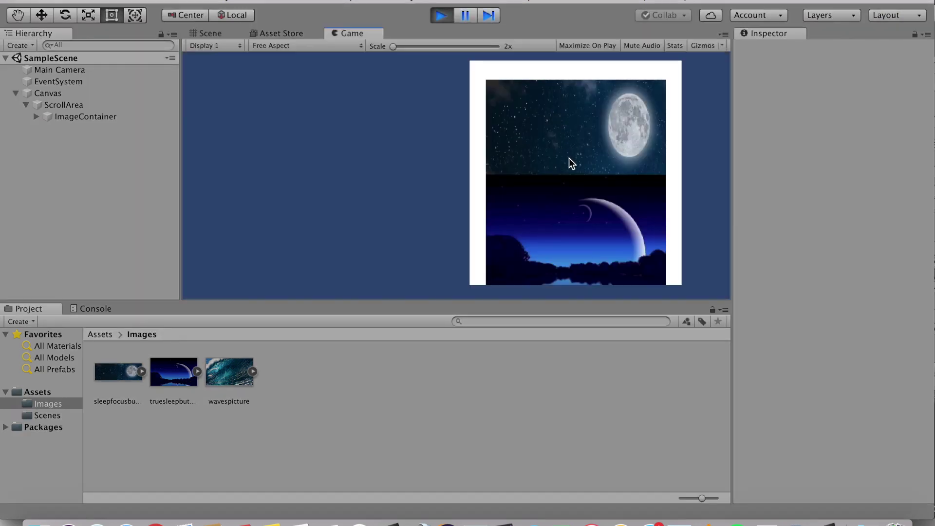
left_click_drag(568, 158, 568, 74)
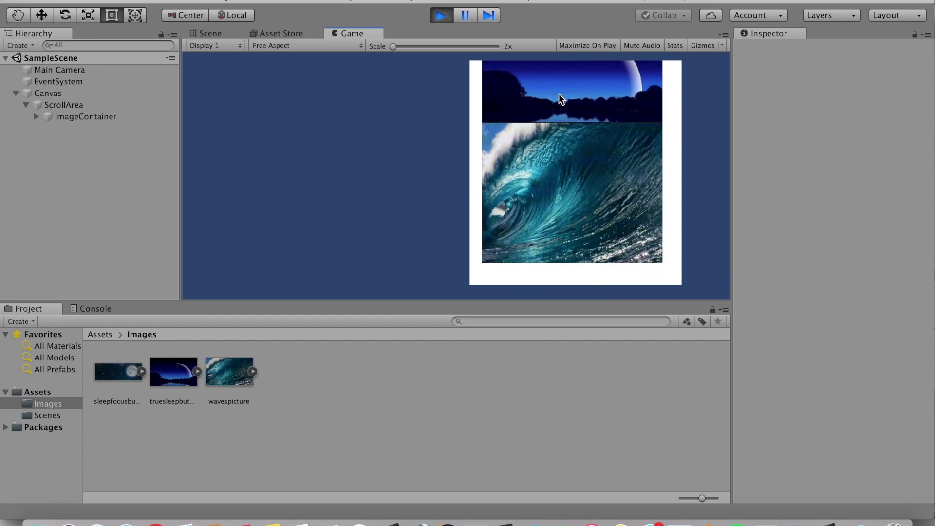
left_click_drag(570, 92, 545, 112)
left_click(441, 16)
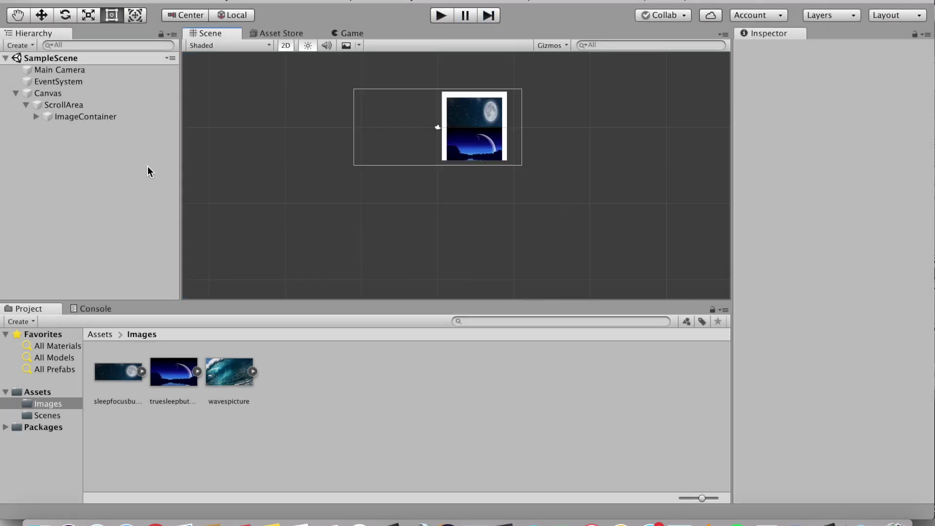
Turn off Horizontal on ScrollArea's Scroll Rect, keeping vertical only, and save the scene.
left_click(103, 106)
scroll(860, 208, "down", 10)
scroll(857, 207, "up", 6)
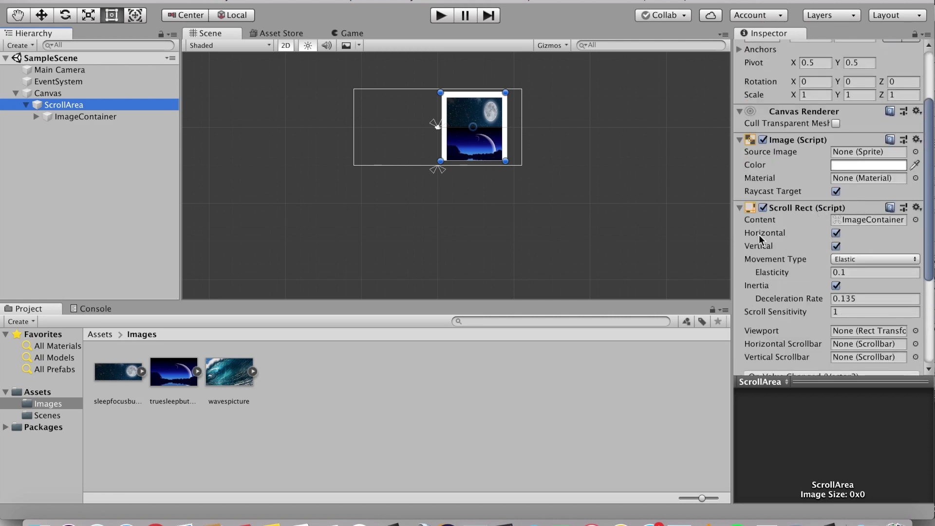
left_click(836, 234)
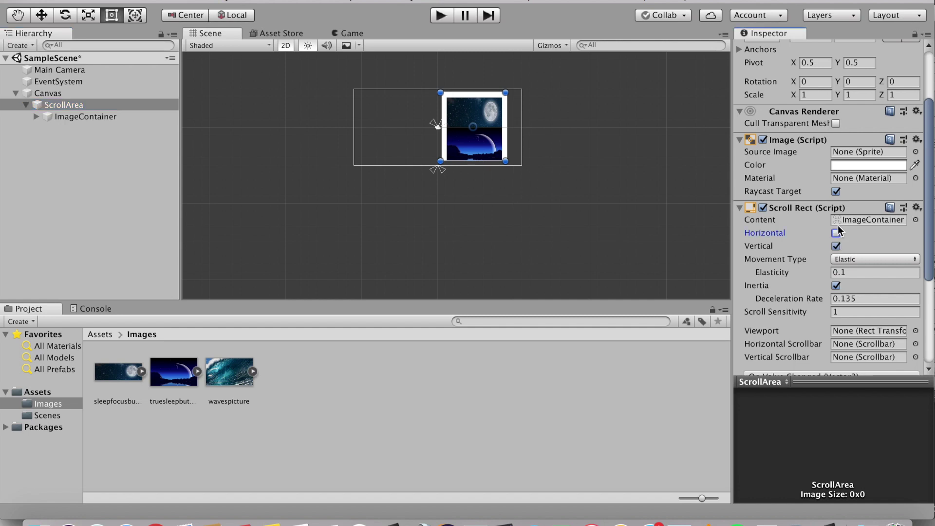
key("super+s")
left_click(637, 226)
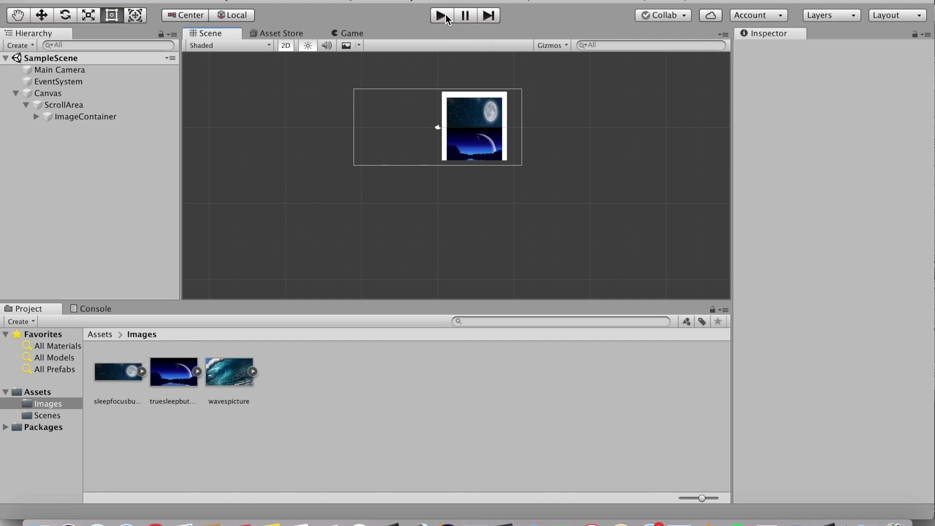
scroll(563, 132, "up", 5)
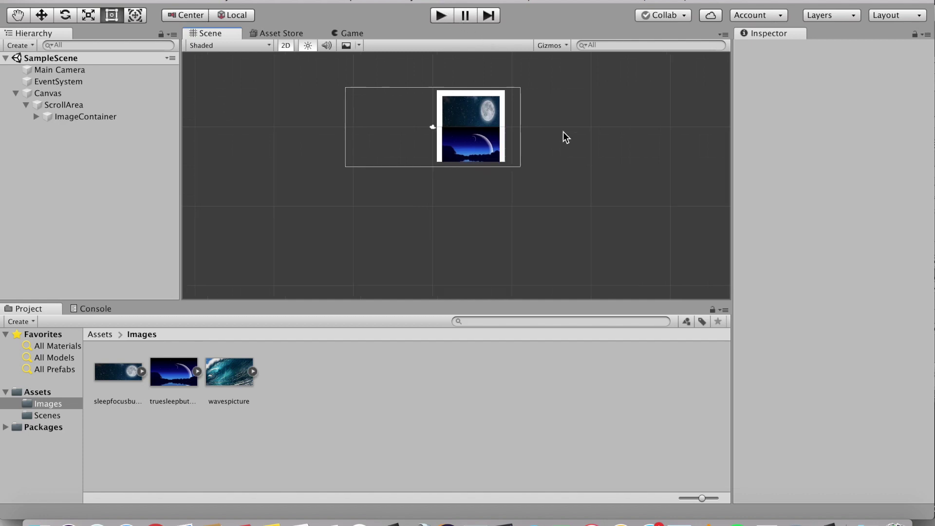
scroll(563, 132, "down", 5)
left_click(442, 16)
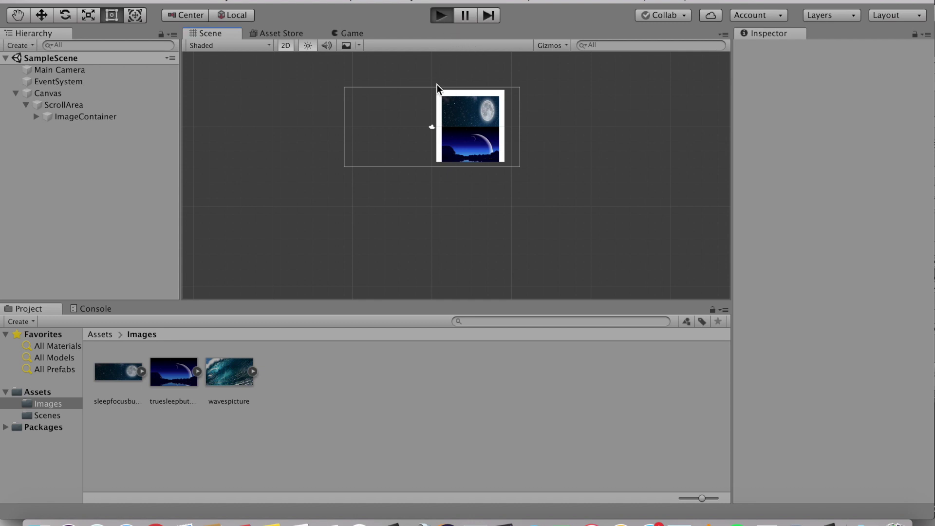
left_click_drag(534, 183, 424, 226)
scroll(550, 187, "down", 5)
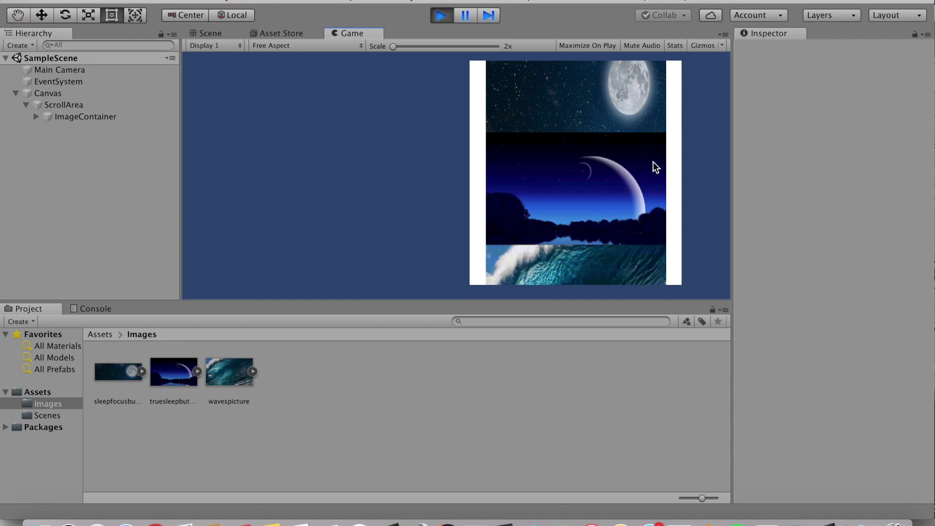
left_click_drag(507, 146, 600, 248)
left_click(447, 15)
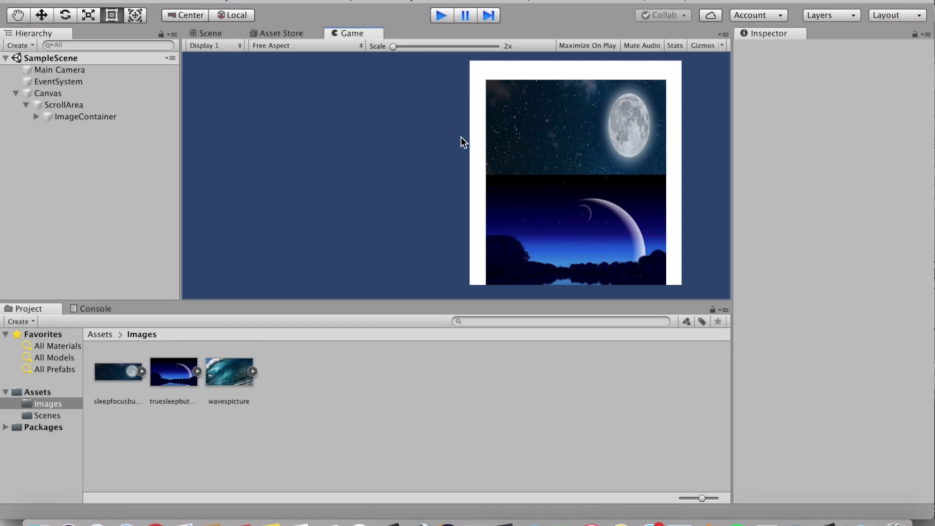
scroll(473, 196, "up", 2)
scroll(473, 196, "down", 6)
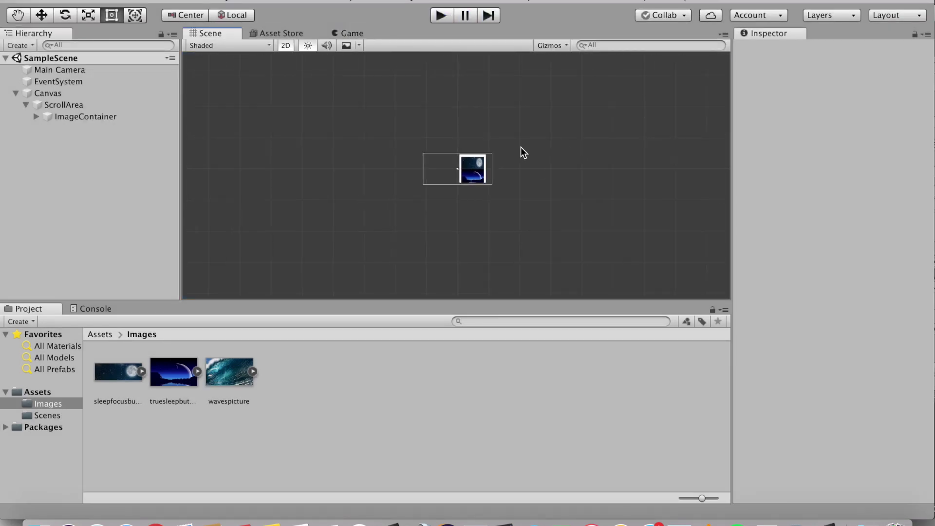
middle_click_drag(534, 157, 451, 156)
scroll(398, 197, "up", 2)
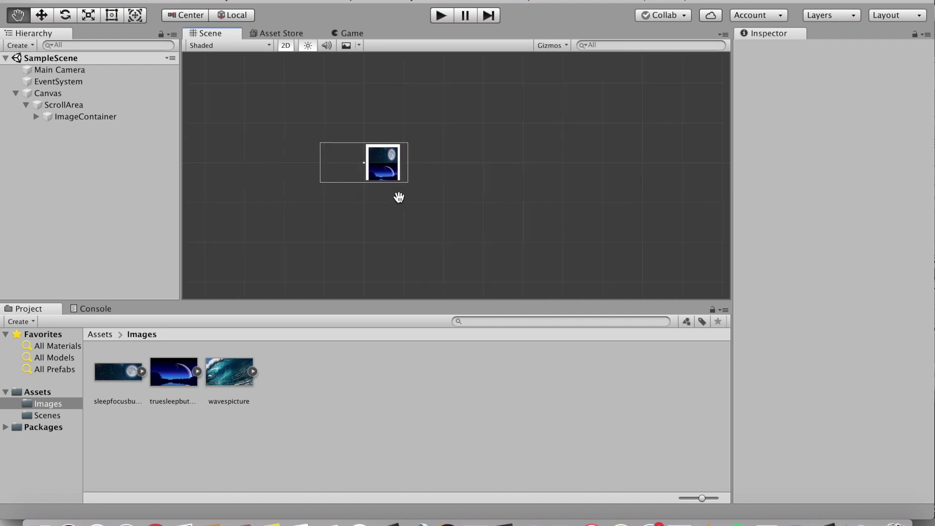
middle_click_drag(398, 197, 503, 215)
scroll(619, 209, "up", 2)
scroll(503, 215, "down", 3)
middle_click_drag(553, 192, 589, 222)
scroll(482, 202, "down", 3)
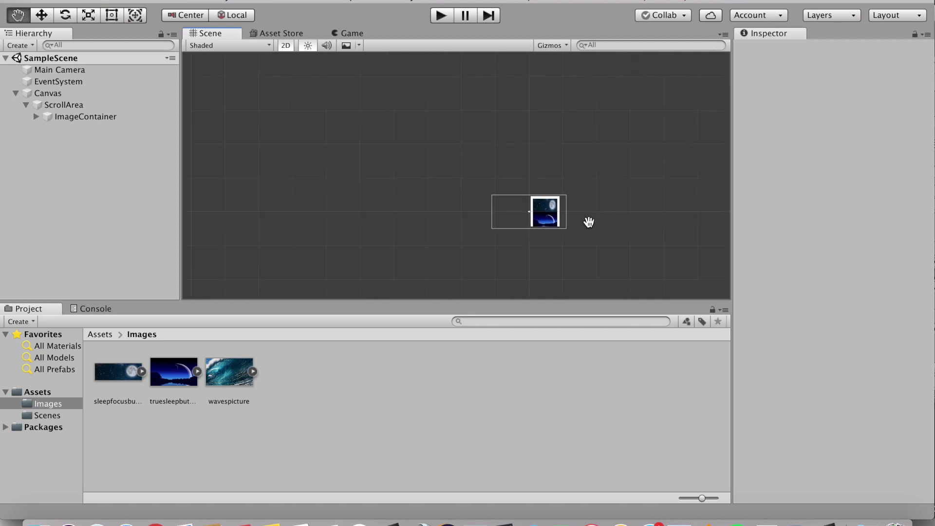